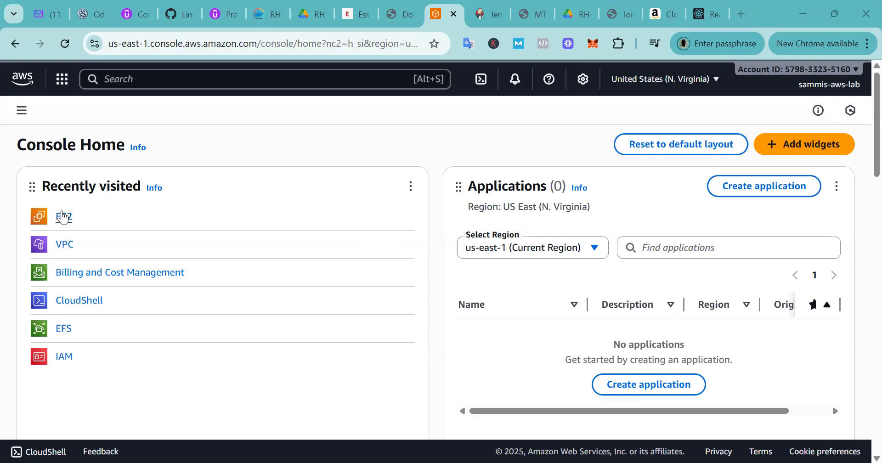
- Open the list of running EC2 instances and start launching a new instance
{"action": "left_click", "coordinate": [64, 218]}
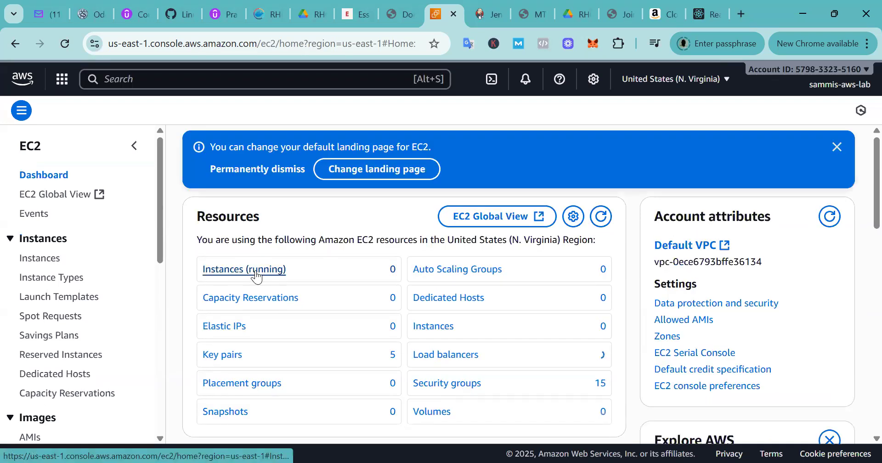
{"action": "left_click", "coordinate": [256, 271]}
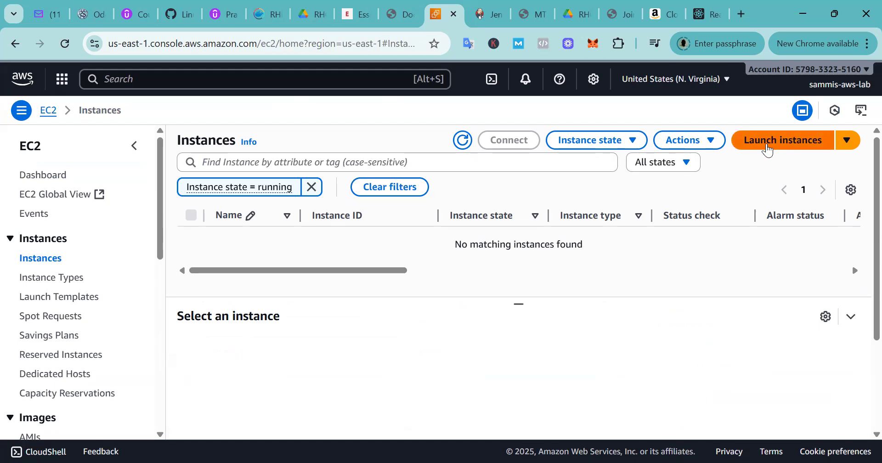
{"action": "left_click", "coordinate": [768, 150]}
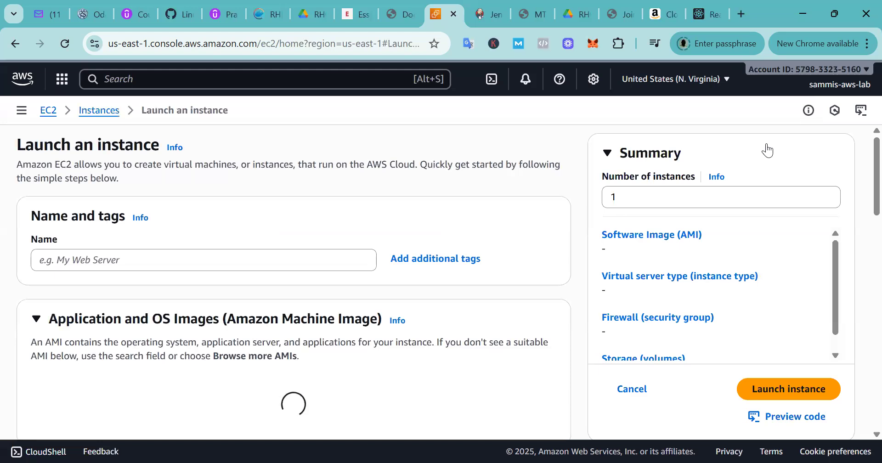
- Name the new instance Redhat-server
{"action": "left_click", "coordinate": [97, 261]}
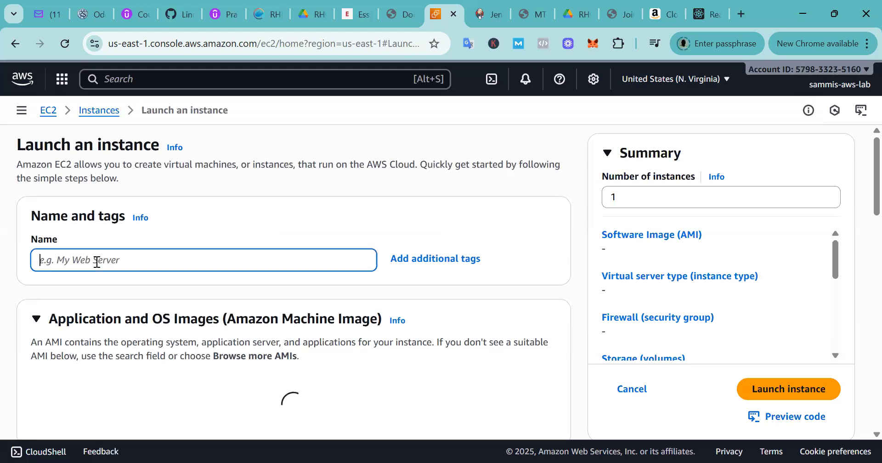
{"action": "type", "text": "Re"}
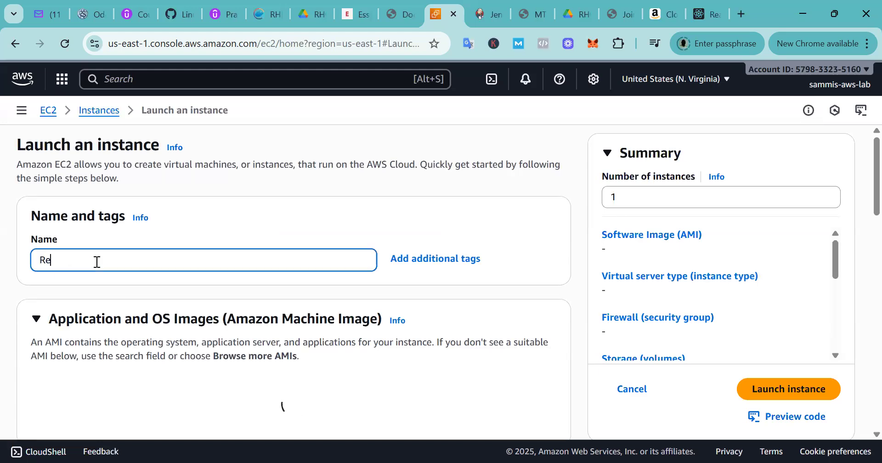
{"action": "type", "text": "d"}
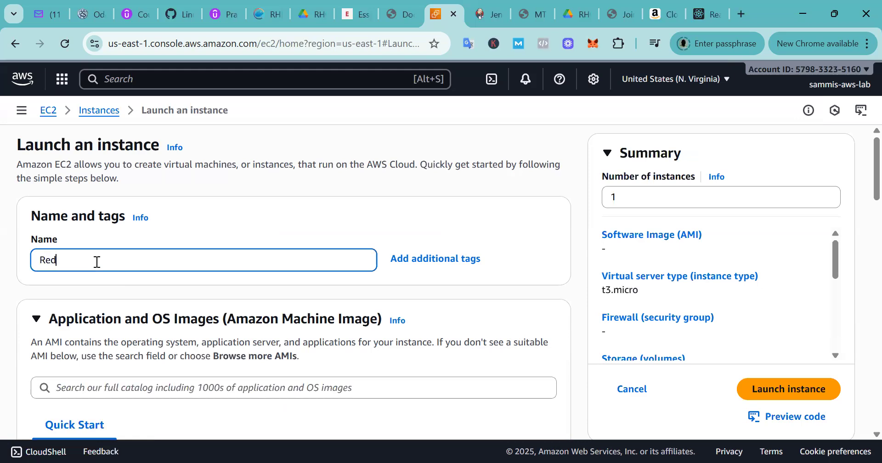
{"action": "type", "text": "hat"}
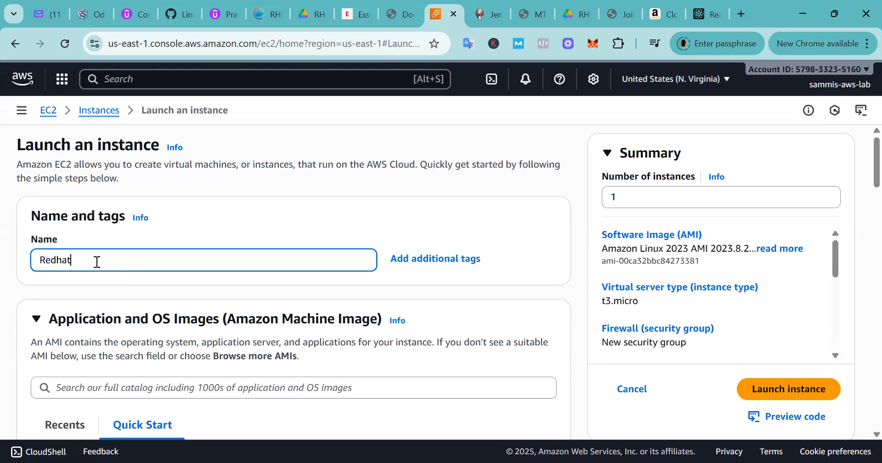
{"action": "type", "text": "-server"}
- Choose Red Hat as the operating system, with the Red Hat Enterprise Linux 9 (HVM), SSD Volume Type image
{"action": "mouse_move", "coordinate": [861, 164]}
{"action": "left_mouse_down"}
{"action": "mouse_move", "coordinate": [861, 207]}
{"action": "mouse_move", "coordinate": [861, 179]}
{"action": "left_mouse_up"}
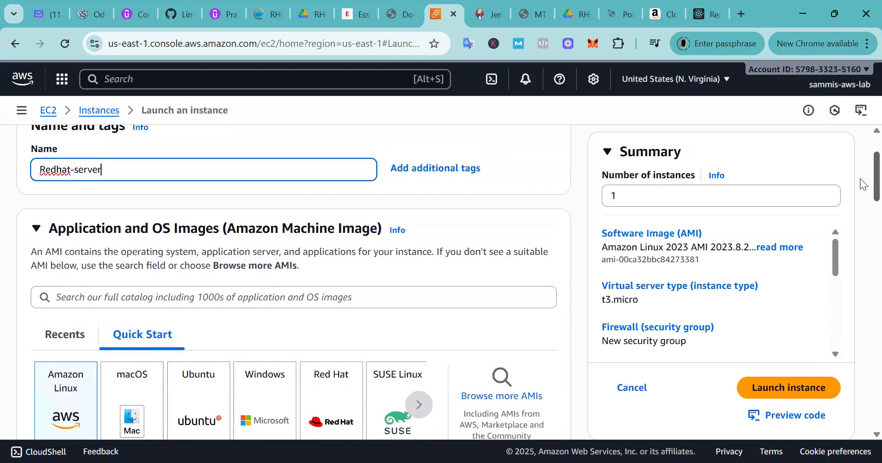
{"action": "scroll", "coordinate": [862, 193], "scroll_direction": "down", "scroll_amount": 5}
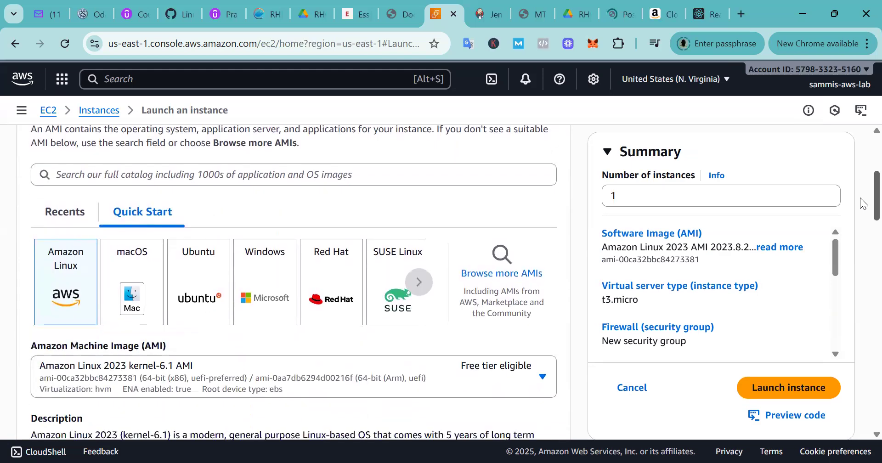
{"action": "scroll", "coordinate": [864, 207], "scroll_direction": "up", "scroll_amount": 3}
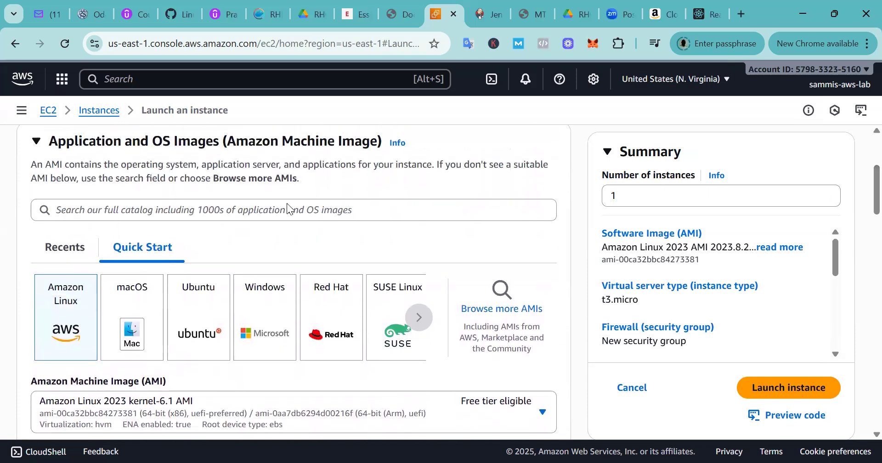
{"action": "left_click", "coordinate": [315, 317]}
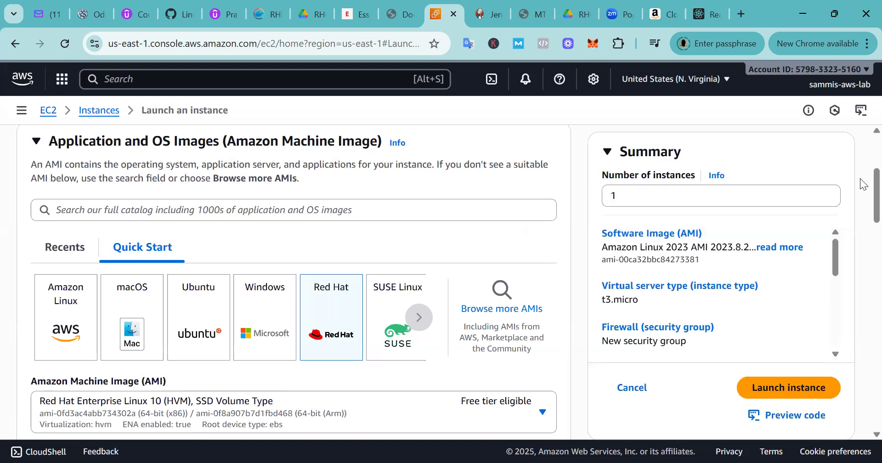
{"action": "scroll", "coordinate": [863, 193], "scroll_direction": "down", "scroll_amount": 3}
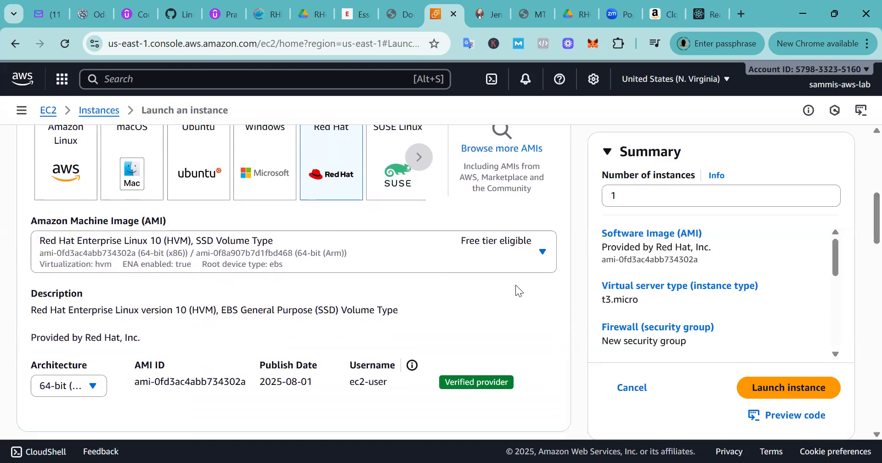
{"action": "left_click", "coordinate": [542, 256]}
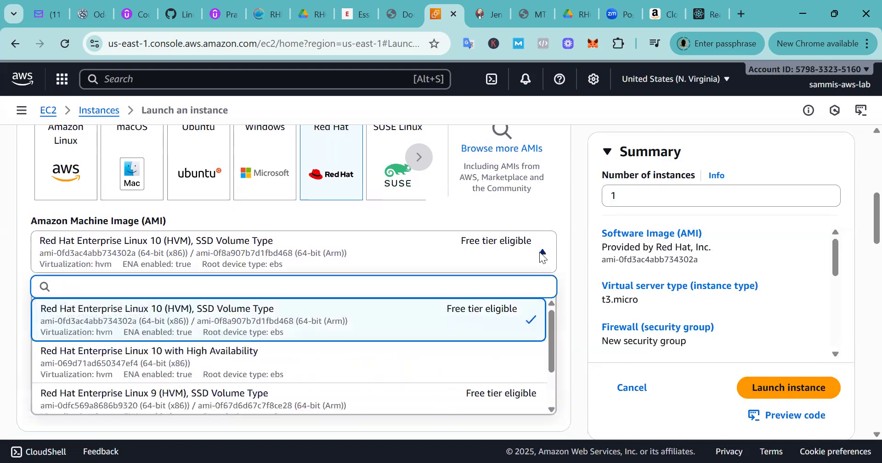
{"action": "left_click", "coordinate": [124, 403]}
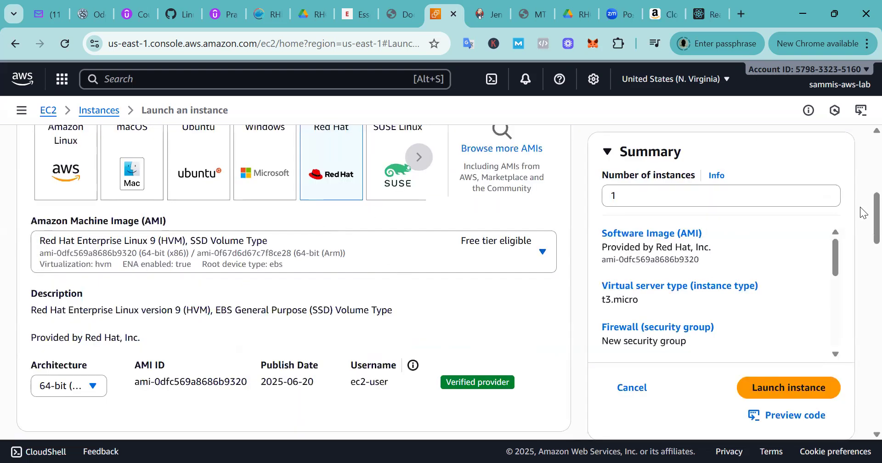
{"action": "left_click_drag", "start_coordinate": [863, 216], "coordinate": [861, 265]}
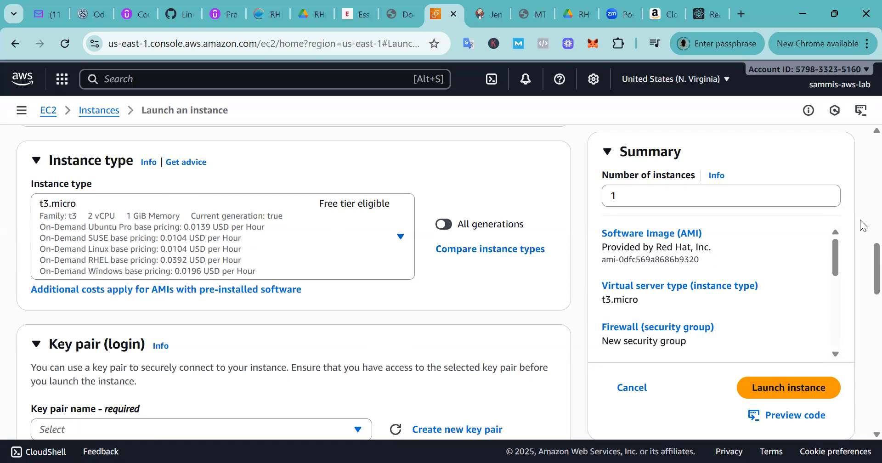
{"action": "scroll", "coordinate": [863, 265], "scroll_direction": "down", "scroll_amount": 1}
{"action": "scroll", "coordinate": [863, 266], "scroll_direction": "down", "scroll_amount": 4}
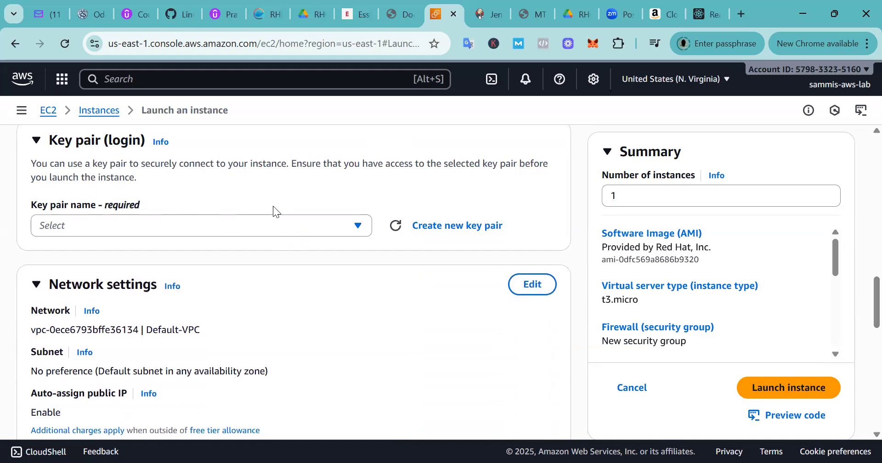
{"action": "left_click", "coordinate": [254, 229]}
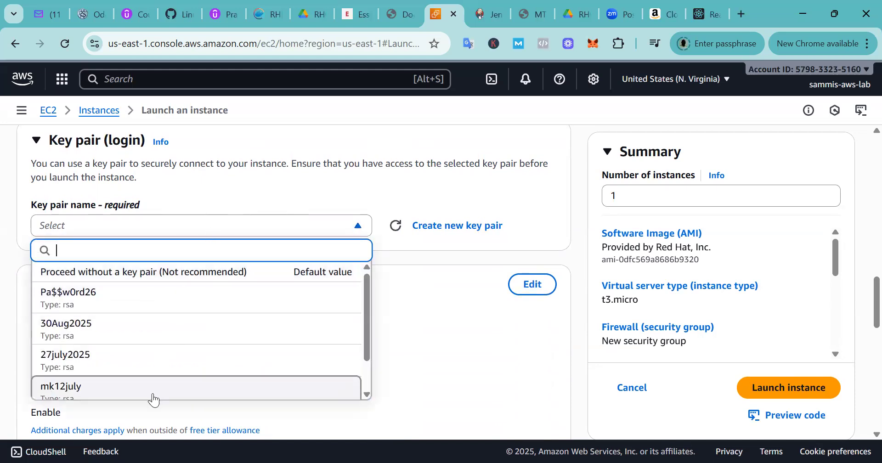
{"action": "mouse_move", "coordinate": [368, 322]}
{"action": "left_mouse_down"}
{"action": "mouse_move", "coordinate": [372, 362]}
{"action": "mouse_move", "coordinate": [370, 310]}
{"action": "left_mouse_up"}
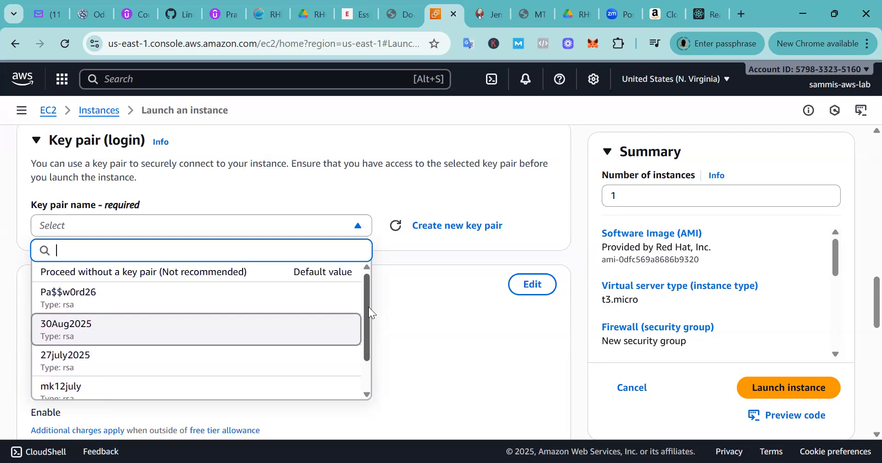
{"action": "left_click", "coordinate": [373, 182]}
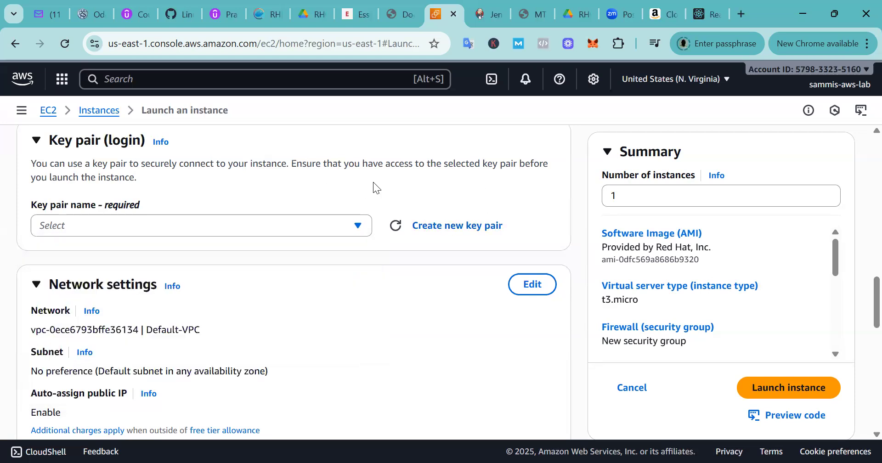
- Create a new RSA key pair named 1sept2025 for the instance, with the private key in .pem format
{"action": "left_click", "coordinate": [464, 232]}
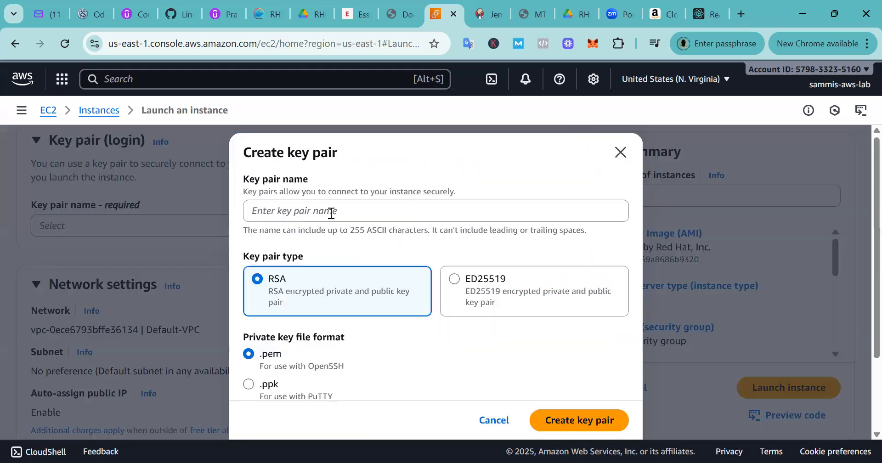
{"action": "left_click", "coordinate": [331, 212]}
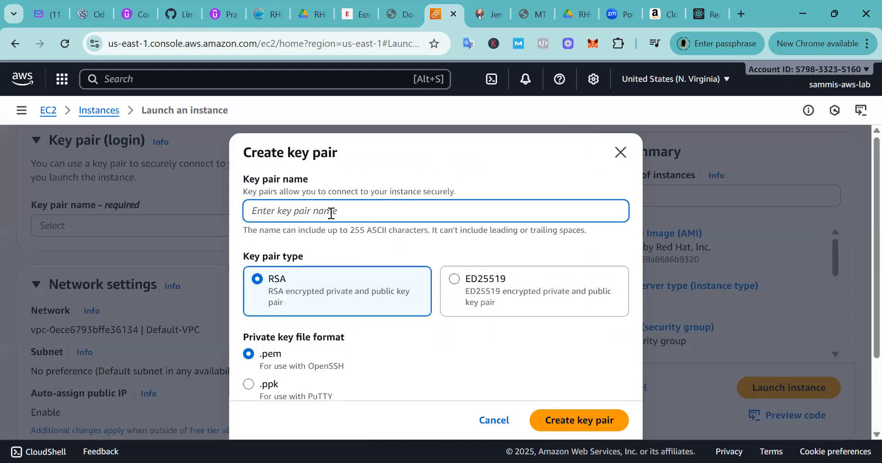
{"action": "type", "text": "1"}
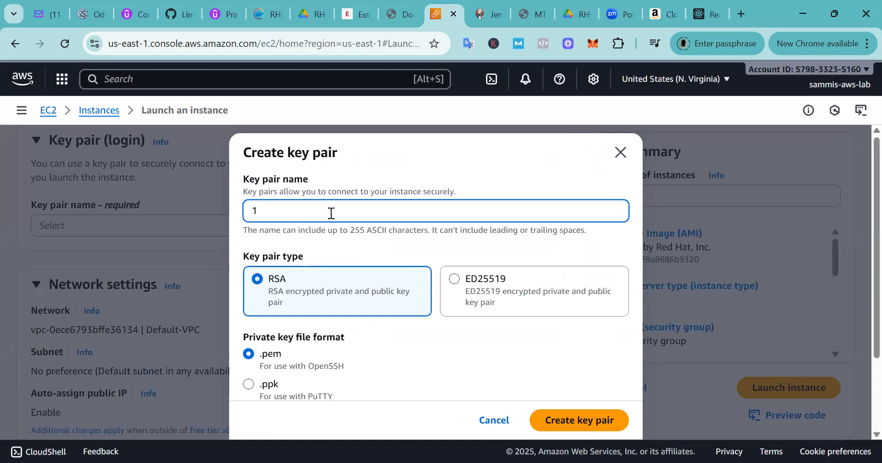
{"action": "type", "text": "sept2025"}
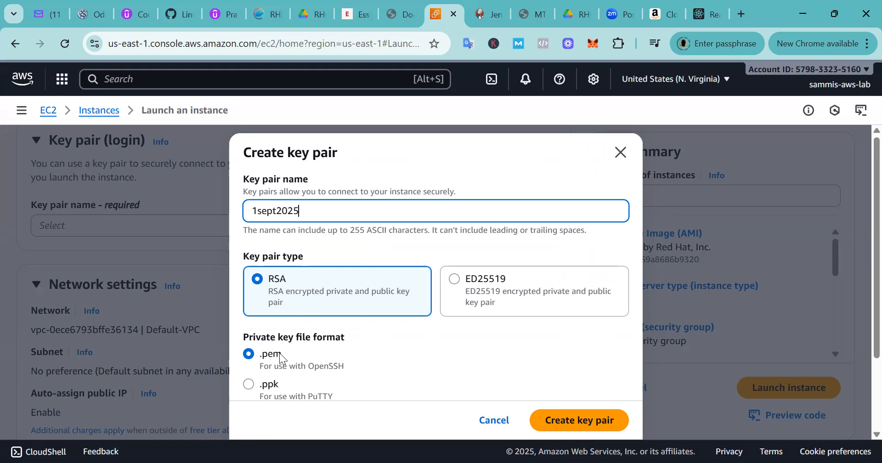
{"action": "left_click", "coordinate": [570, 431]}
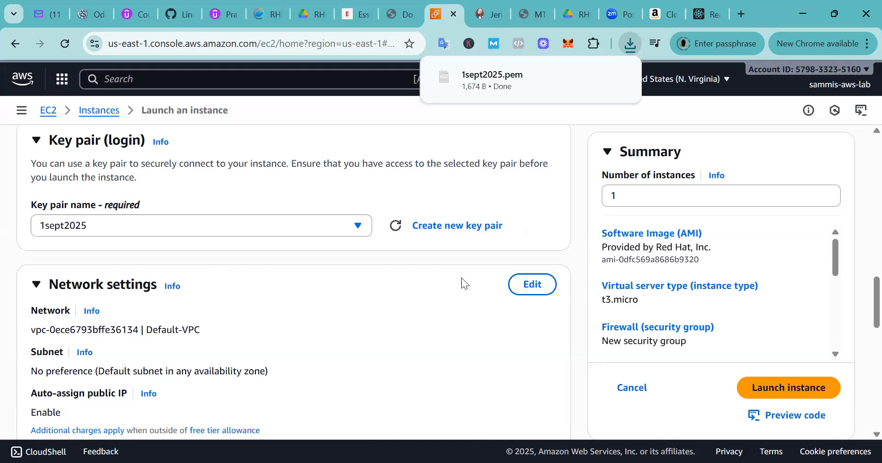
- Open the network settings for editing, keeping the default VPC and auto-assign public IP set to Enable
{"action": "left_click", "coordinate": [534, 284]}
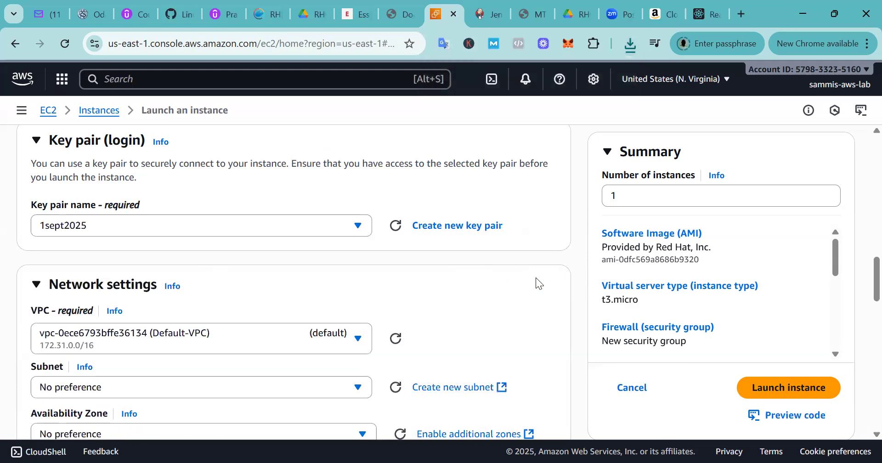
{"action": "left_click_drag", "start_coordinate": [863, 278], "coordinate": [864, 305]}
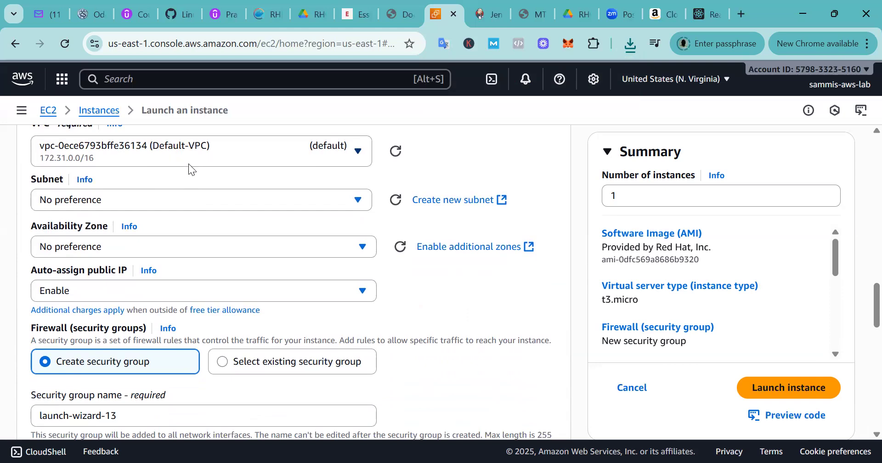
{"action": "left_click", "coordinate": [238, 156]}
{"action": "left_click", "coordinate": [239, 156]}
{"action": "left_click", "coordinate": [126, 292]}
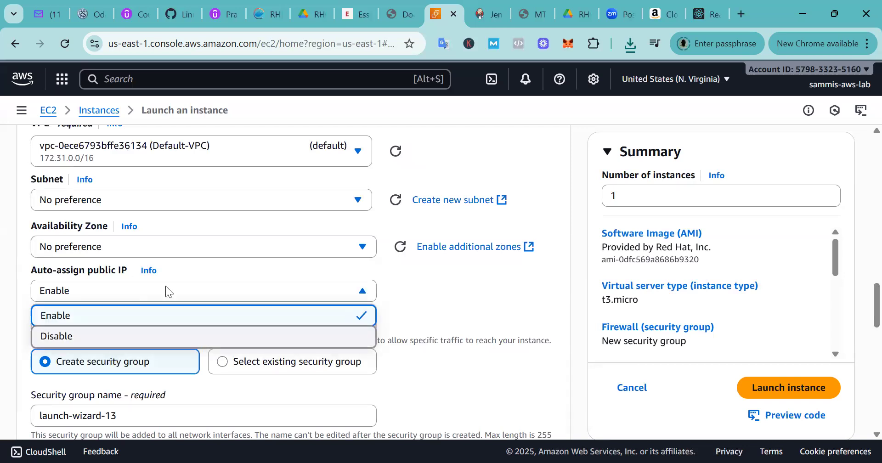
{"action": "left_click", "coordinate": [166, 314]}
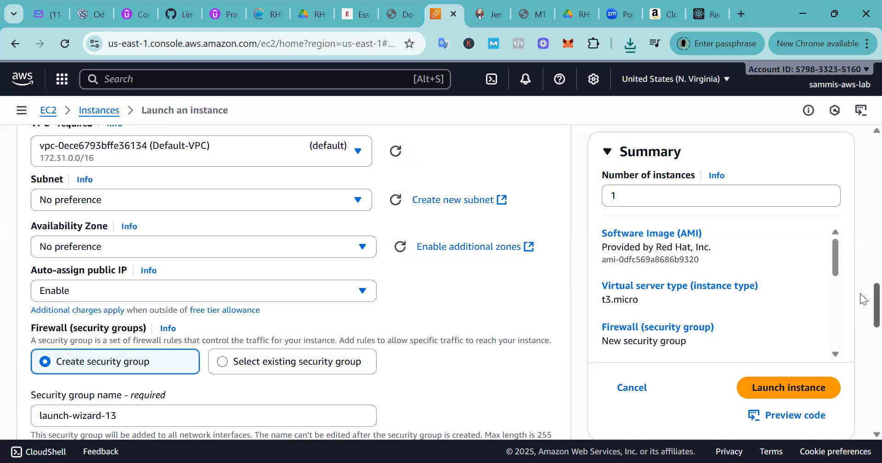
{"action": "scroll", "coordinate": [863, 314], "scroll_direction": "down", "scroll_amount": 2}
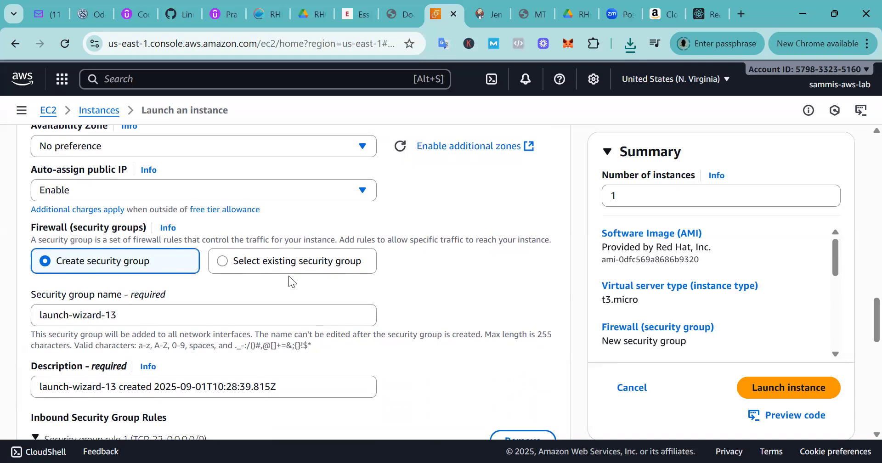
{"action": "left_click", "coordinate": [294, 266]}
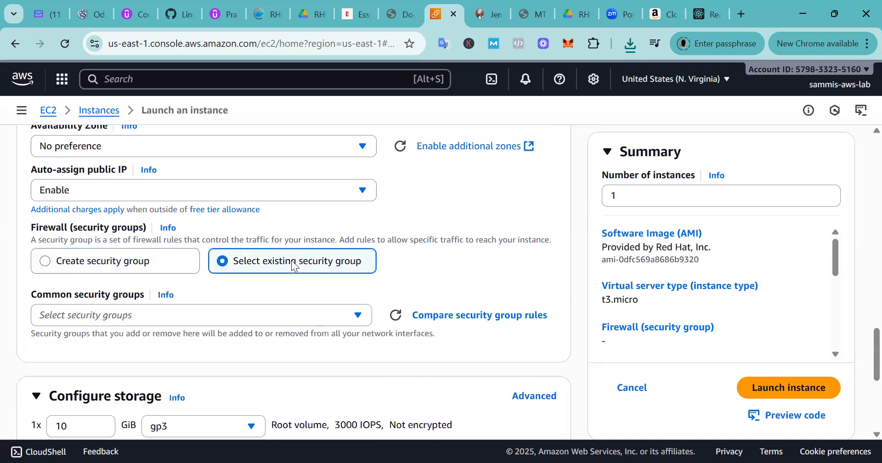
{"action": "left_click", "coordinate": [256, 315]}
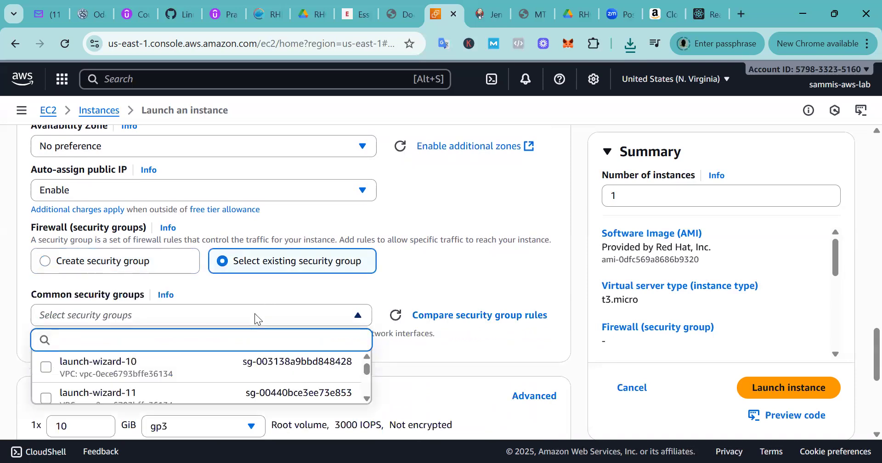
{"action": "left_click", "coordinate": [366, 399]}
{"action": "left_click", "coordinate": [366, 399]}
{"action": "left_click", "coordinate": [367, 399]}
{"action": "left_click", "coordinate": [366, 398]}
{"action": "left_click", "coordinate": [366, 399]}
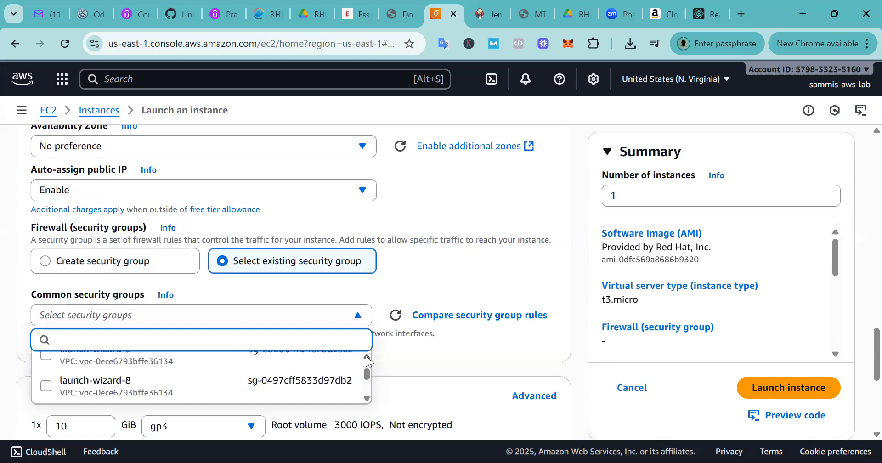
{"action": "left_click", "coordinate": [366, 356]}
{"action": "left_click", "coordinate": [366, 357]}
{"action": "left_click", "coordinate": [366, 357]}
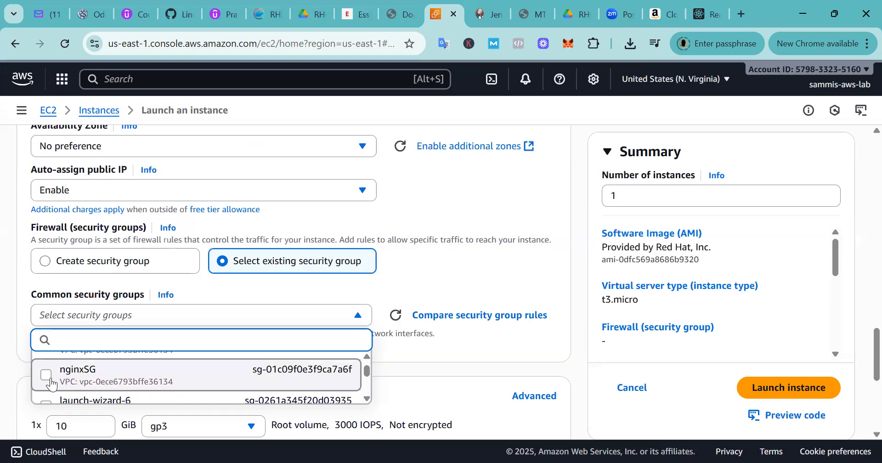
{"action": "left_click", "coordinate": [110, 263]}
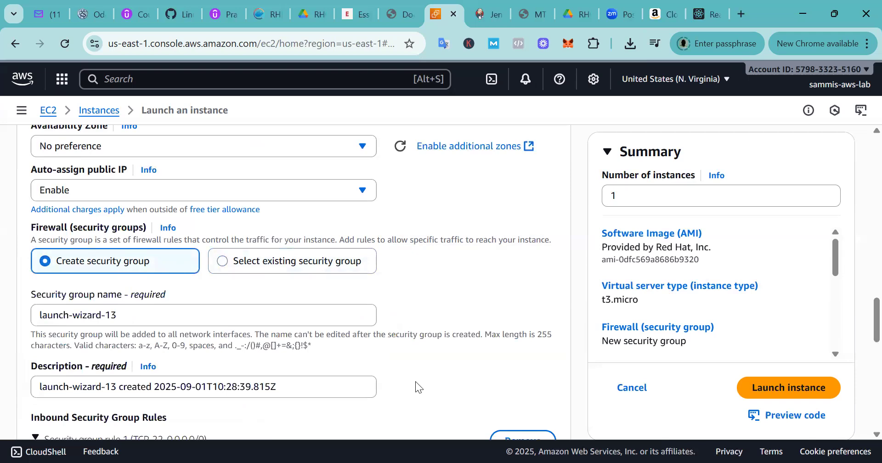
{"action": "scroll", "coordinate": [860, 316], "scroll_direction": "down", "scroll_amount": 2}
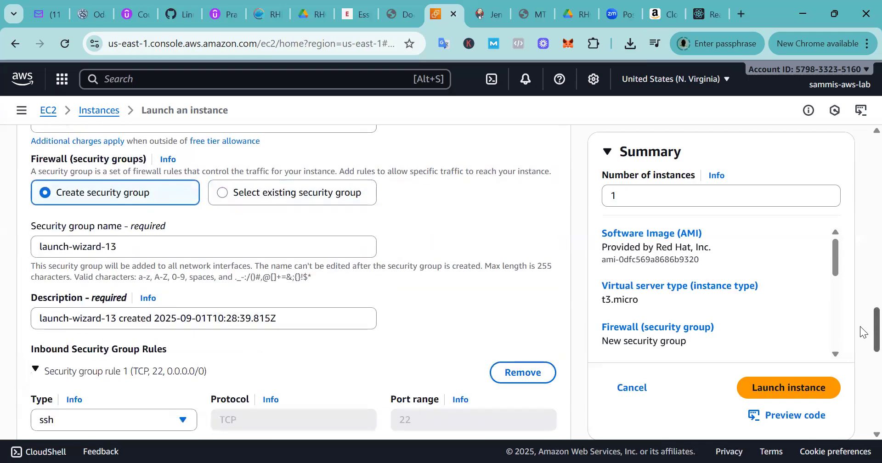
- Name the new security group RedhatSG and use the same text as its description
{"action": "left_click", "coordinate": [118, 248]}
{"action": "key", "text": "ctrl+a"}
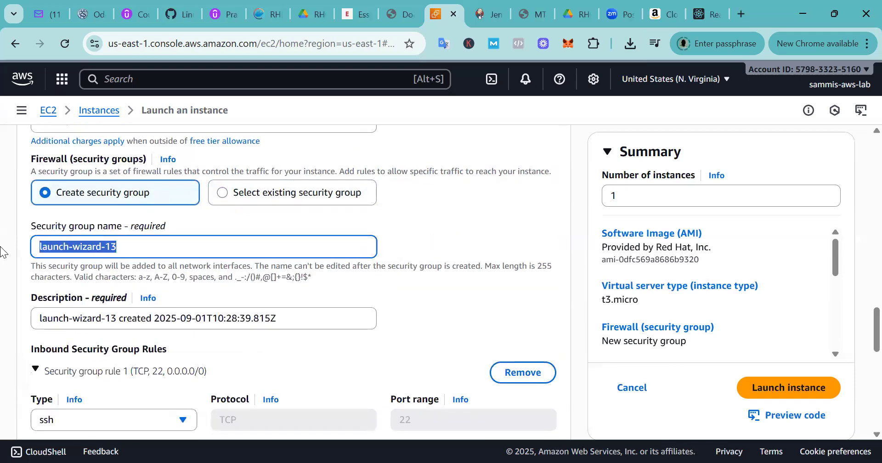
{"action": "type", "text": "Re"}
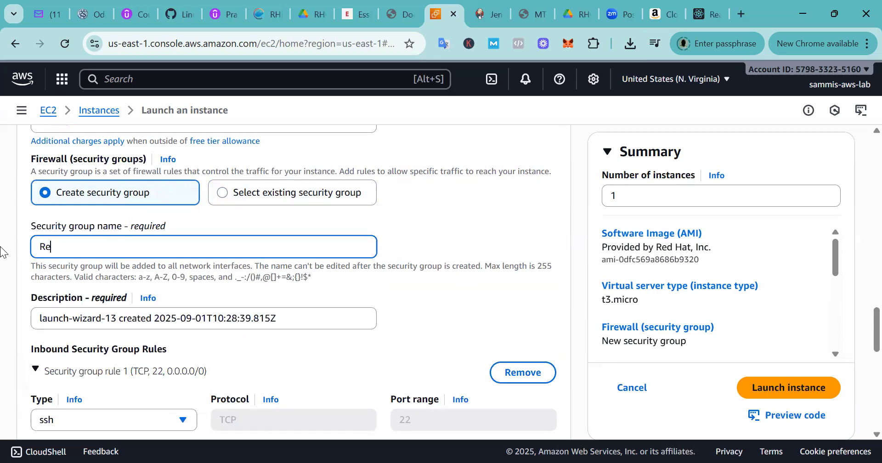
{"action": "type", "text": "hatSG"}
{"action": "left_click", "coordinate": [51, 245]}
{"action": "type", "text": "d"}
{"action": "double_click", "coordinate": [55, 245]}
{"action": "key", "text": "ctrl+c"}
{"action": "left_click_drag", "start_coordinate": [296, 317], "coordinate": [2, 326]}
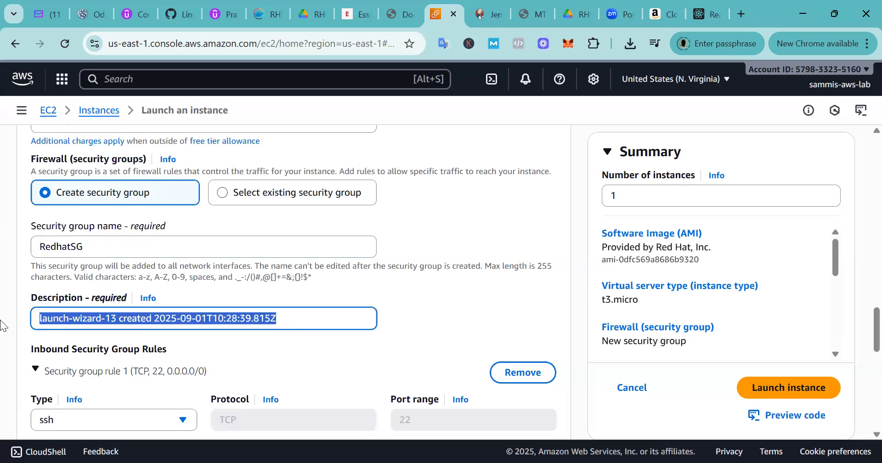
{"action": "key", "text": "ctrl+v"}
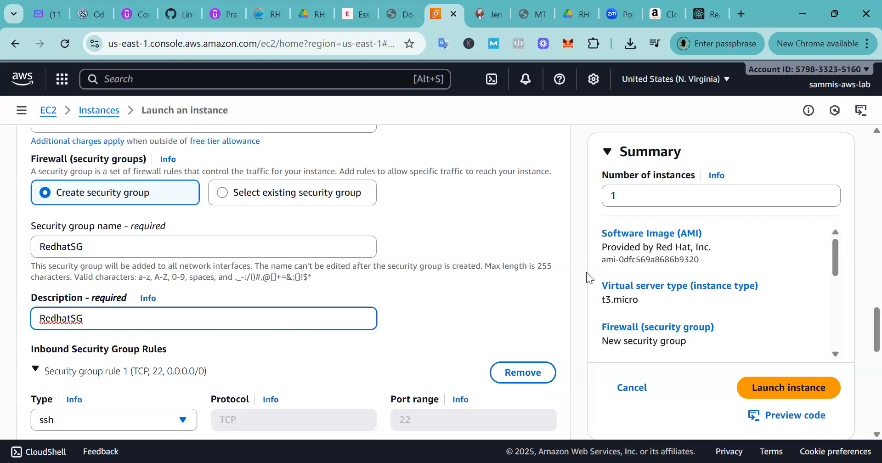
- Add a second inbound security group rule of type HTTP with source type Anywhere
{"action": "scroll", "coordinate": [862, 324], "scroll_direction": "down", "scroll_amount": 2}
{"action": "scroll", "coordinate": [862, 325], "scroll_direction": "down", "scroll_amount": 2}
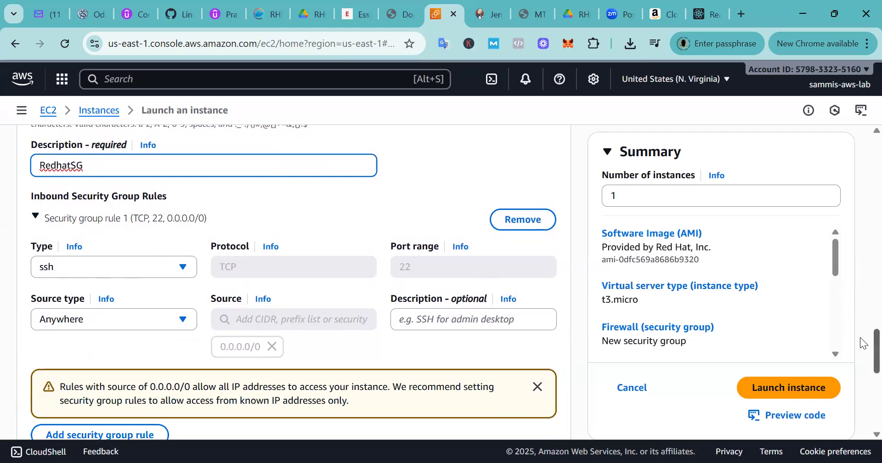
{"action": "scroll", "coordinate": [862, 344], "scroll_direction": "down", "scroll_amount": 2}
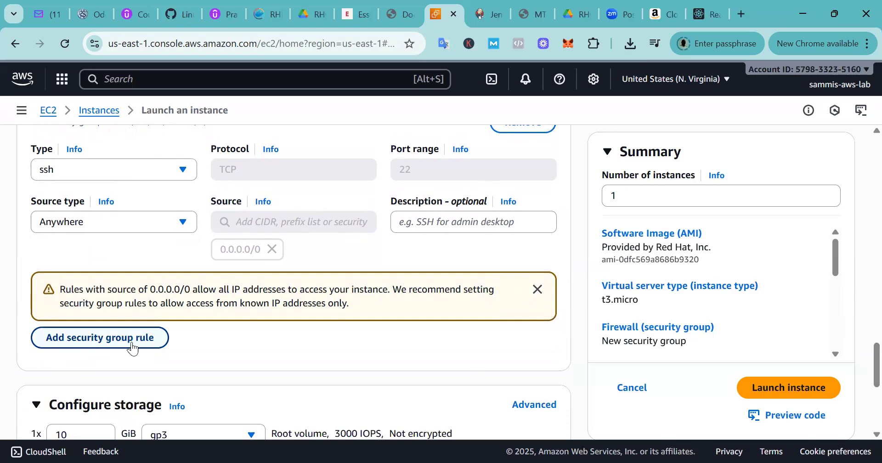
{"action": "left_click", "coordinate": [155, 345]}
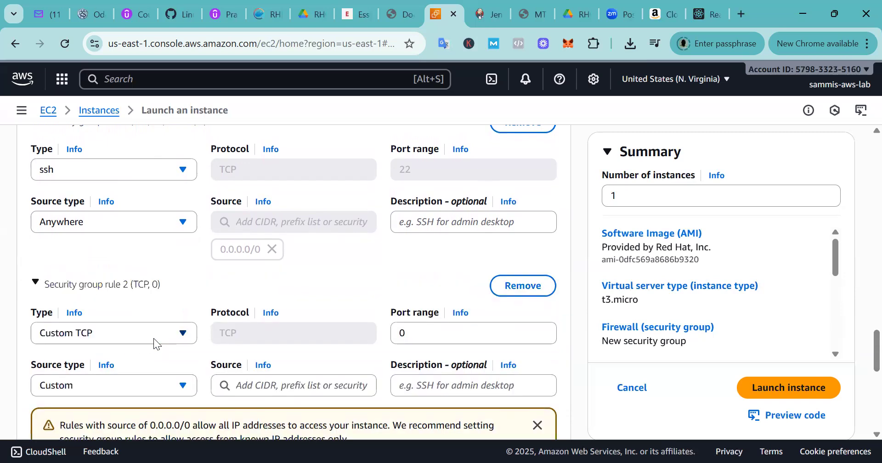
{"action": "left_click", "coordinate": [155, 338]}
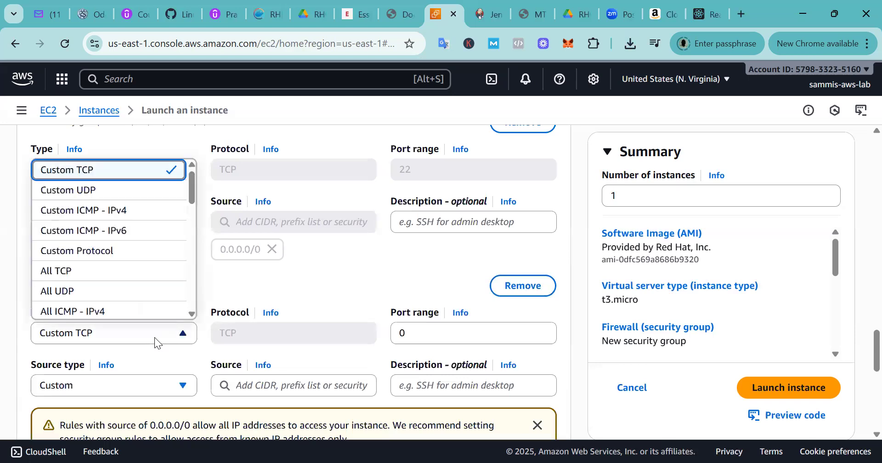
{"action": "scroll", "coordinate": [191, 314], "scroll_direction": "down", "scroll_amount": 5}
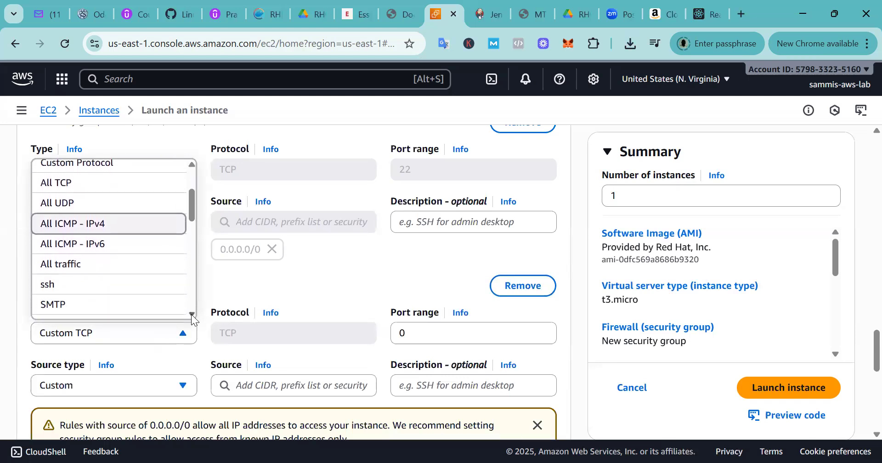
{"action": "scroll", "coordinate": [192, 314], "scroll_direction": "down", "scroll_amount": 1}
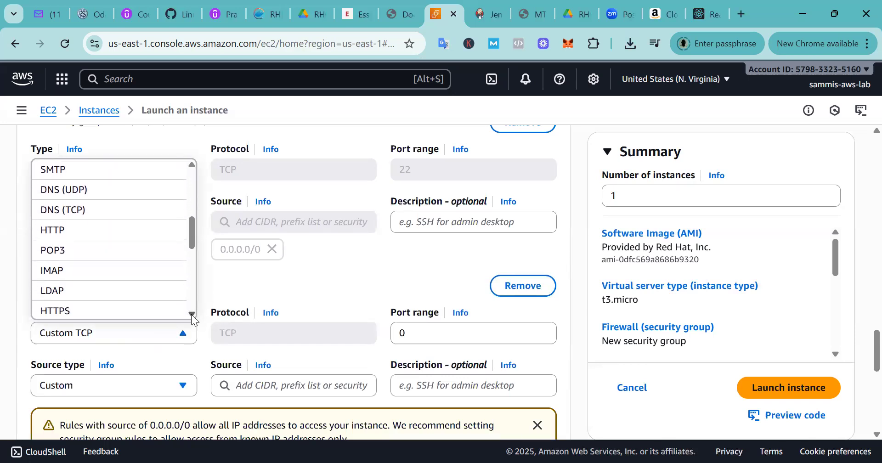
{"action": "left_click", "coordinate": [119, 229]}
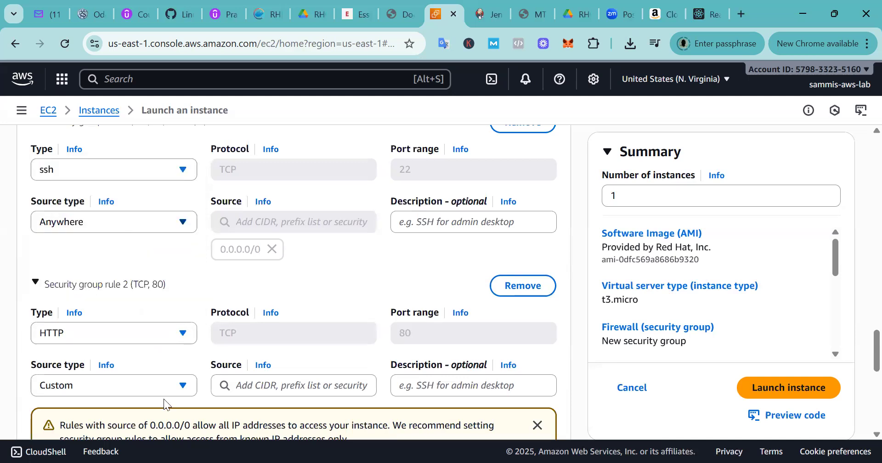
{"action": "left_click", "coordinate": [169, 384]}
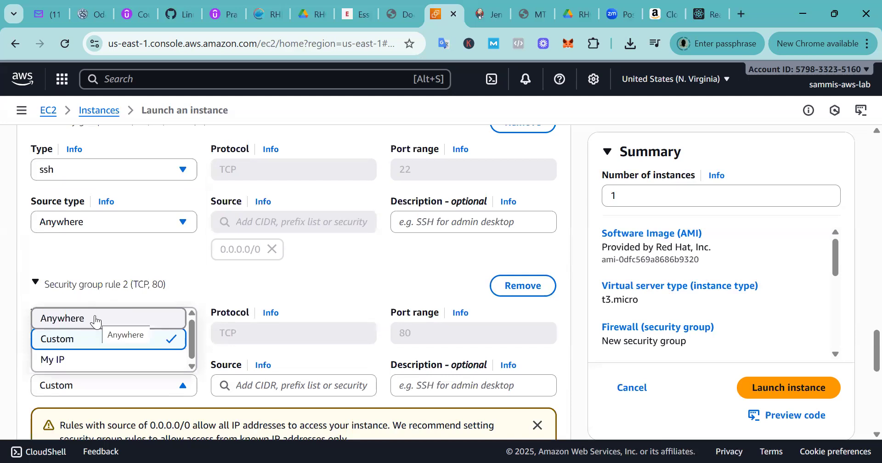
{"action": "left_click", "coordinate": [96, 322]}
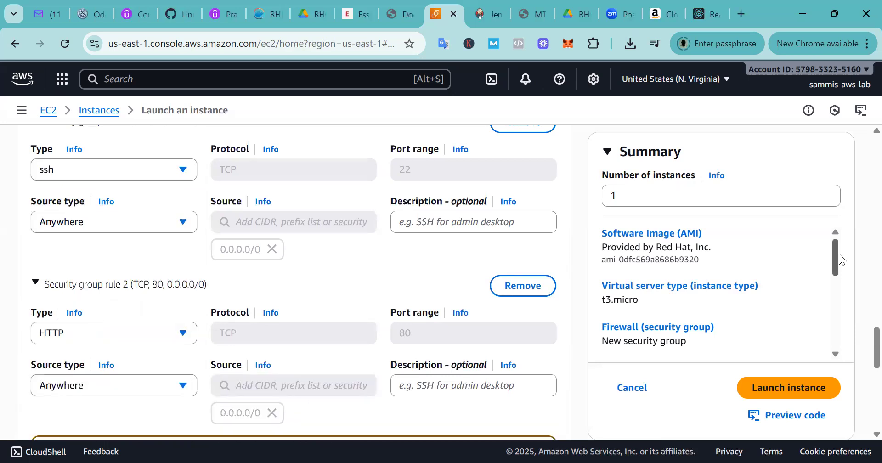
- Add a third inbound security group rule of type HTTPS with source type Anywhere
{"action": "scroll", "coordinate": [860, 342], "scroll_direction": "down", "scroll_amount": 4}
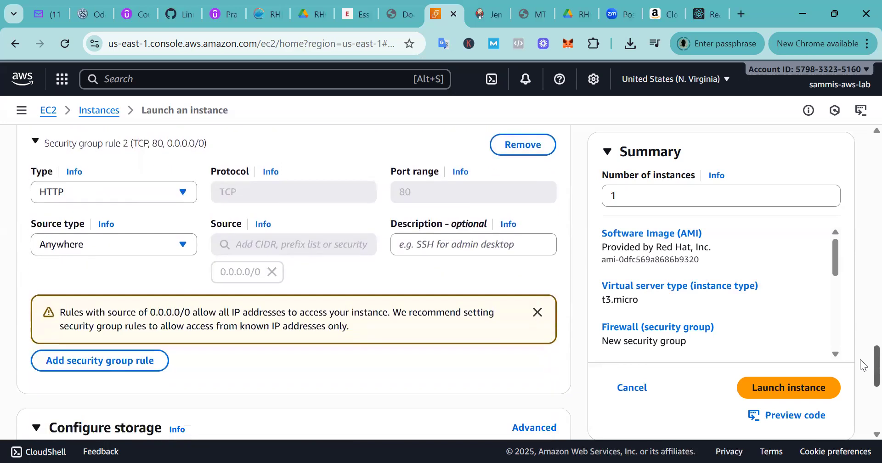
{"action": "left_click", "coordinate": [126, 322]}
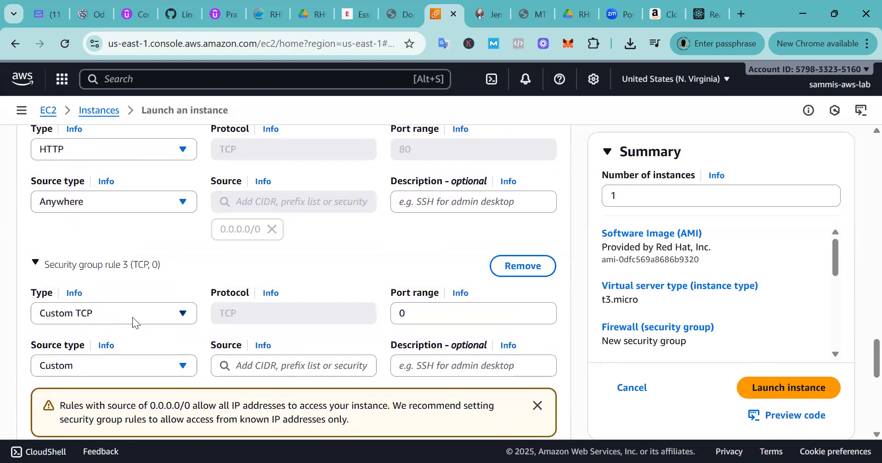
{"action": "left_click", "coordinate": [161, 311]}
{"action": "scroll", "coordinate": [193, 298], "scroll_direction": "down", "scroll_amount": 5}
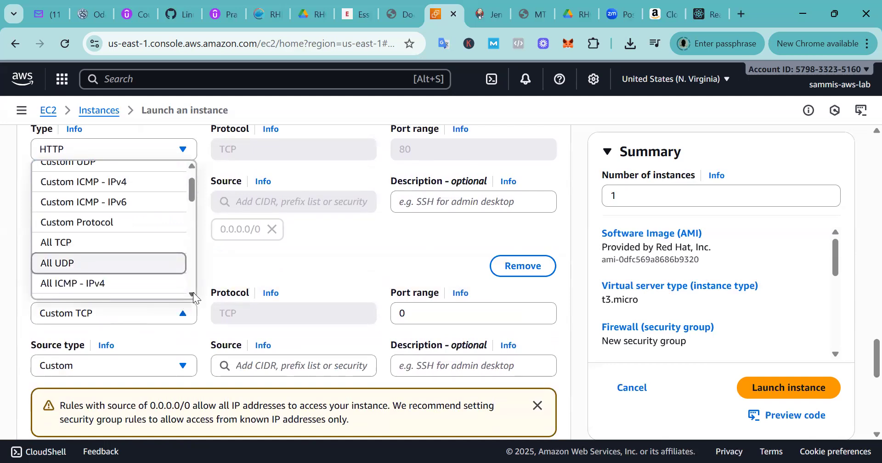
{"action": "scroll", "coordinate": [193, 297], "scroll_direction": "down", "scroll_amount": 1}
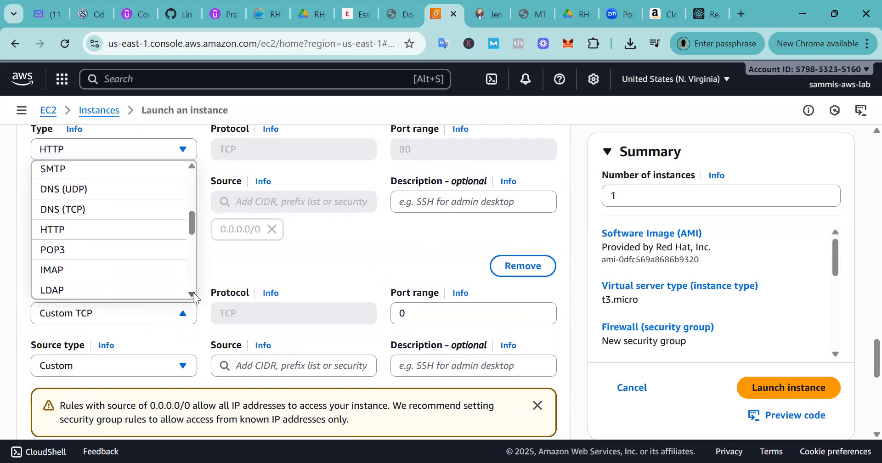
{"action": "left_click", "coordinate": [118, 228]}
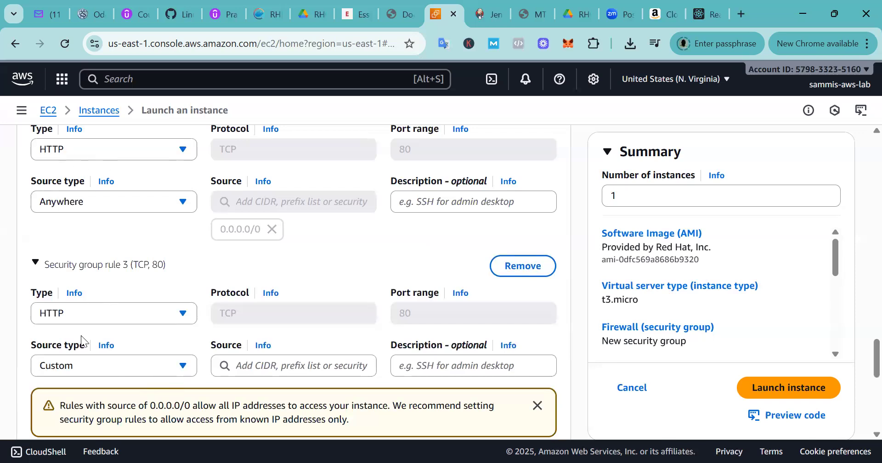
{"action": "left_click", "coordinate": [122, 315]}
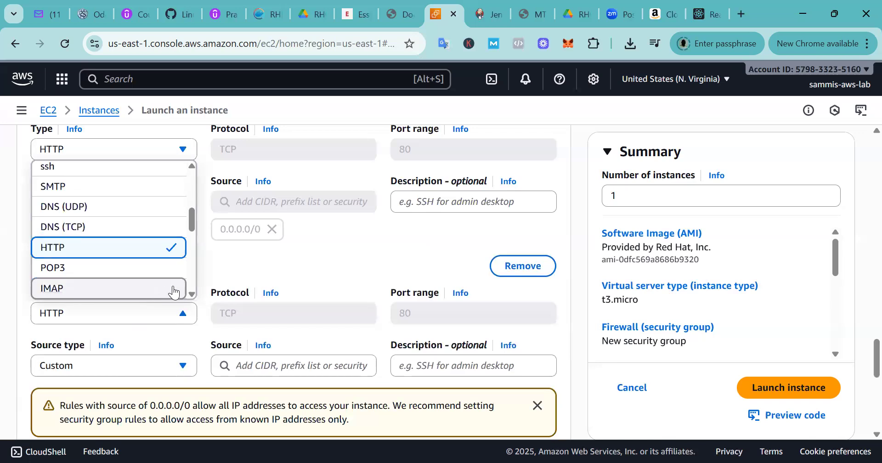
{"action": "scroll", "coordinate": [191, 294], "scroll_direction": "down", "scroll_amount": 3}
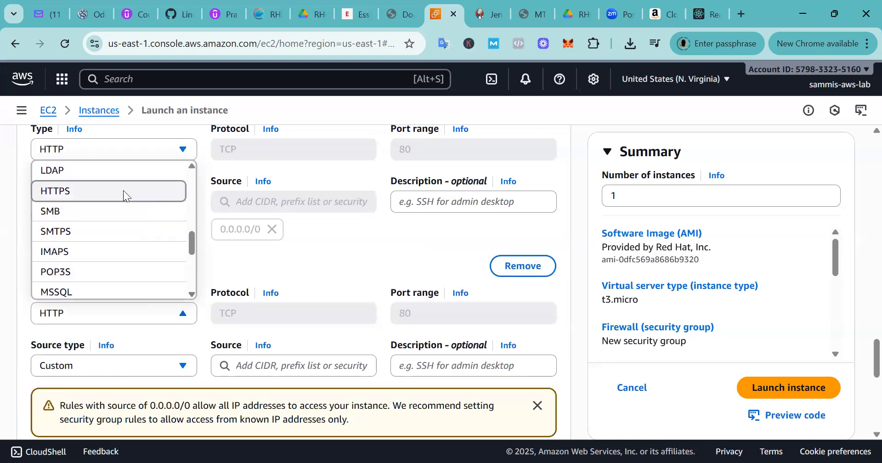
{"action": "left_click", "coordinate": [123, 190]}
{"action": "left_click", "coordinate": [163, 363]}
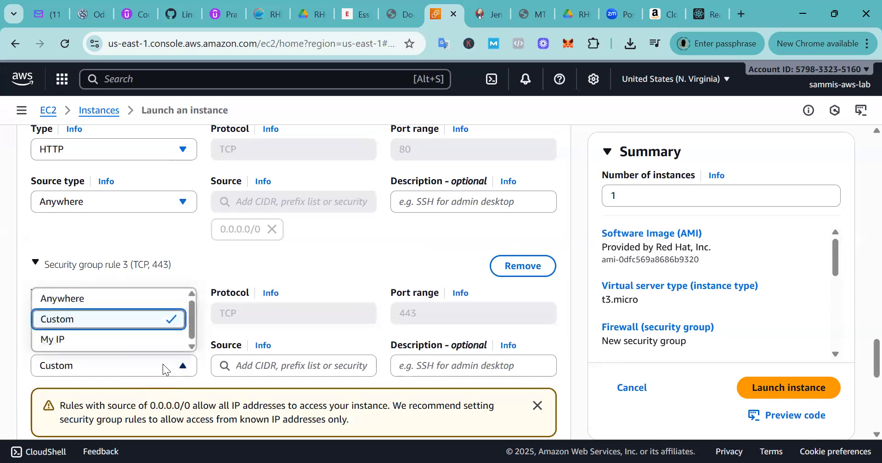
{"action": "left_click", "coordinate": [133, 299]}
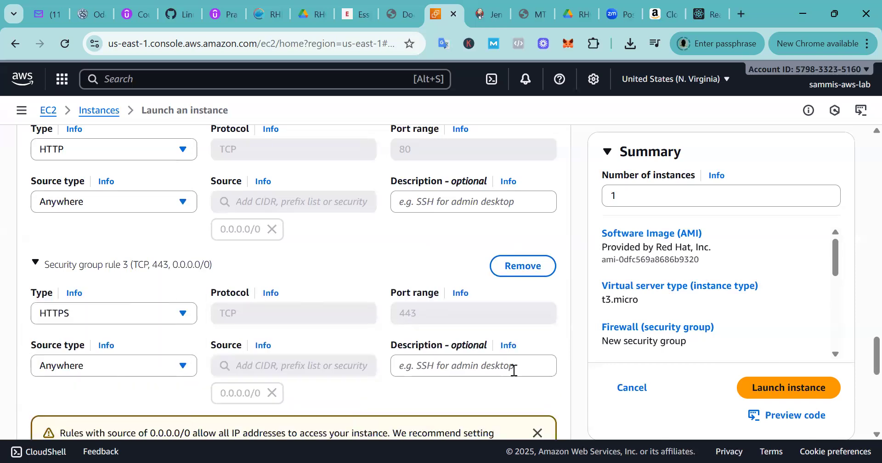
- Set the size of the gp3 root volume to 20 GiB
{"action": "scroll", "coordinate": [863, 374], "scroll_direction": "down", "scroll_amount": 5}
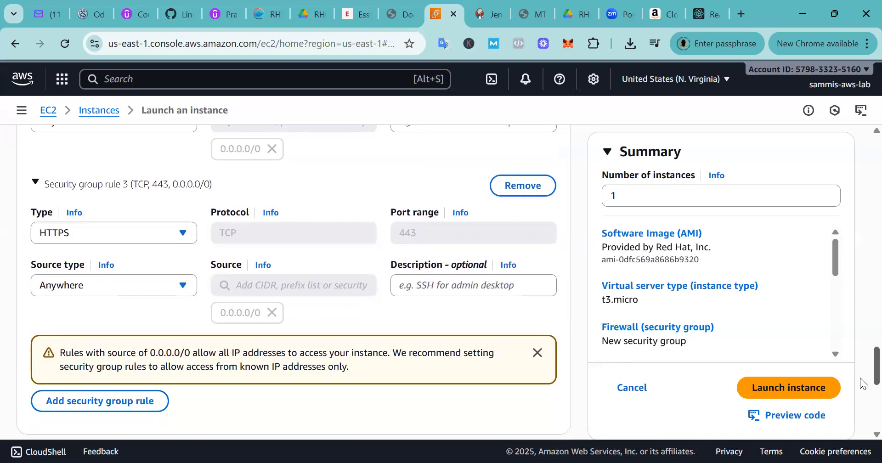
{"action": "scroll", "coordinate": [863, 408], "scroll_direction": "down", "scroll_amount": 2}
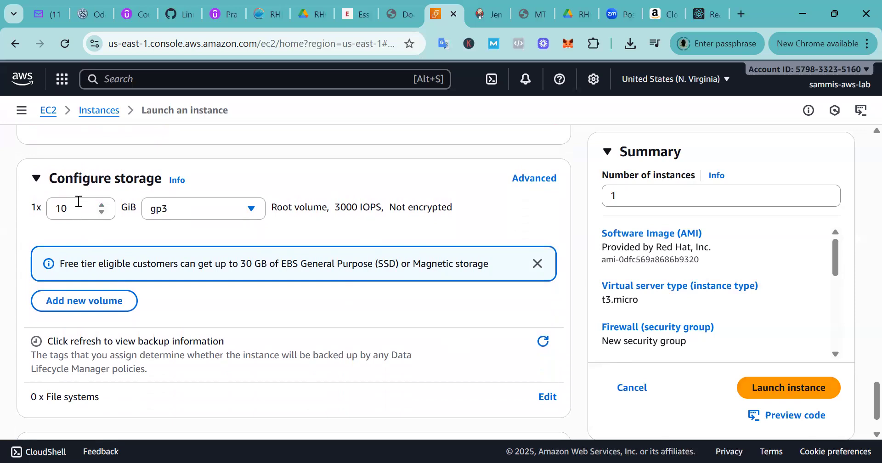
{"action": "left_click_drag", "start_coordinate": [71, 209], "coordinate": [14, 211]}
{"action": "type", "text": "20"}
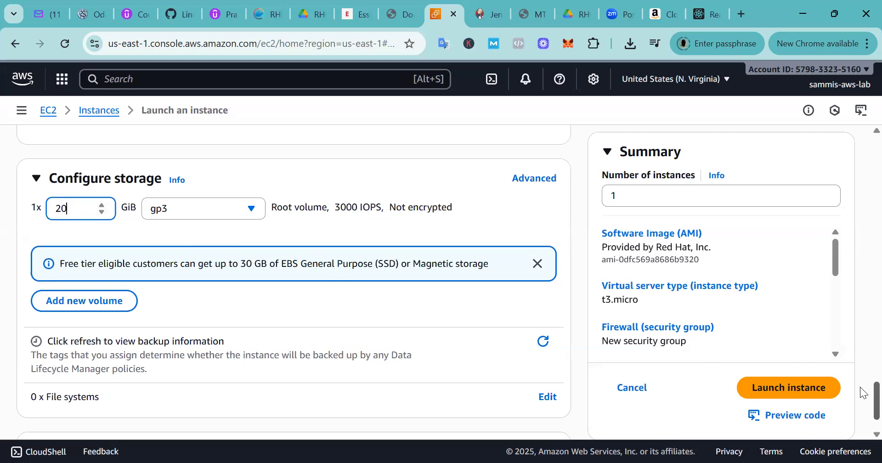
- Launch the configured instance and return to the list of instances
{"action": "scroll", "coordinate": [864, 400], "scroll_direction": "down", "scroll_amount": 2}
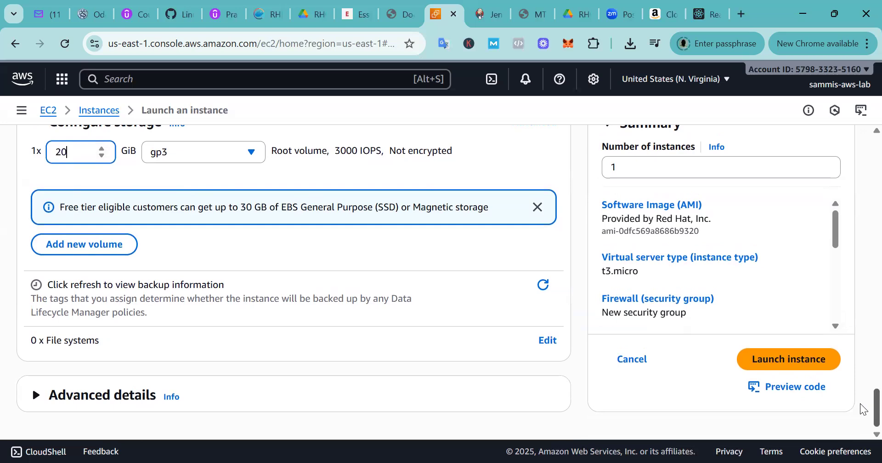
{"action": "scroll", "coordinate": [862, 402], "scroll_direction": "up", "scroll_amount": 3}
{"action": "scroll", "coordinate": [861, 414], "scroll_direction": "down", "scroll_amount": 3}
{"action": "left_click", "coordinate": [790, 362]}
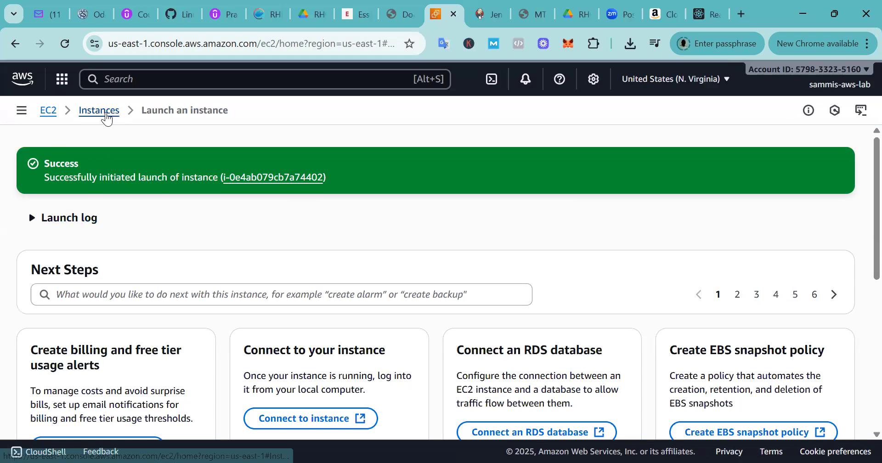
{"action": "left_click", "coordinate": [103, 110]}
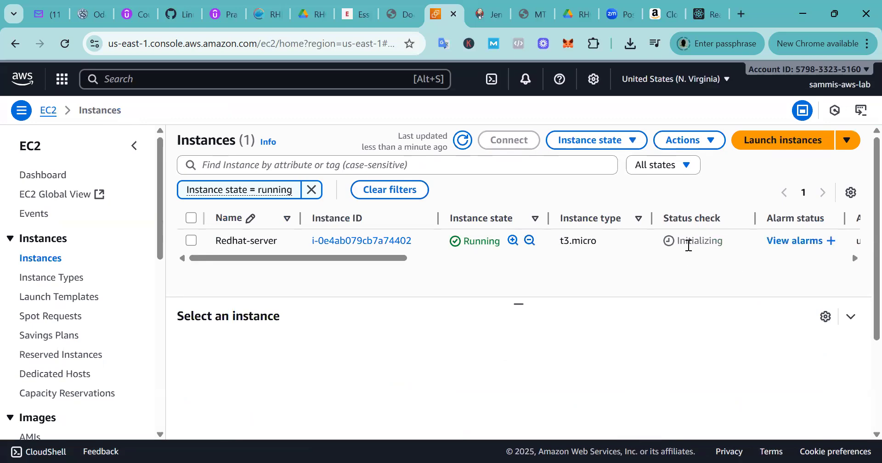
- Refresh the instance list and examine Redhat-server's status check, availability zone, public IPv4 details and security group
{"action": "left_click_drag", "start_coordinate": [376, 259], "coordinate": [290, 279]}
{"action": "left_click", "coordinate": [462, 142]}
{"action": "left_click_drag", "start_coordinate": [395, 258], "coordinate": [295, 264]}
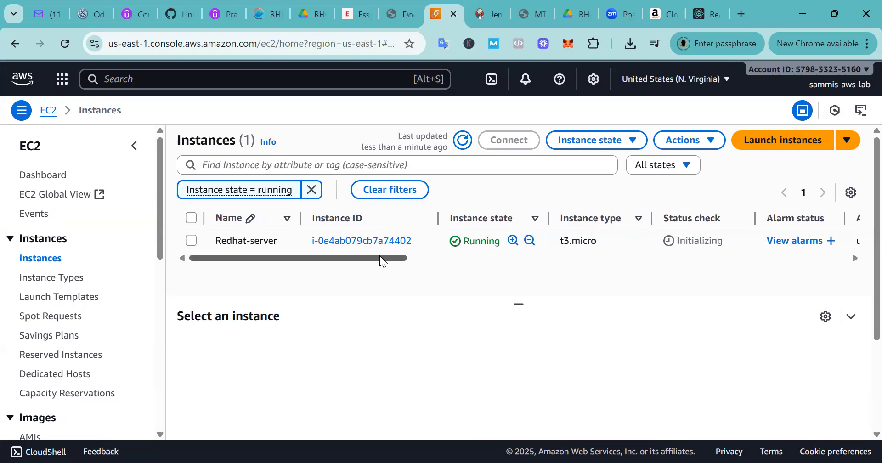
{"action": "left_click_drag", "start_coordinate": [383, 261], "coordinate": [332, 269]}
{"action": "left_click_drag", "start_coordinate": [257, 258], "coordinate": [186, 261]}
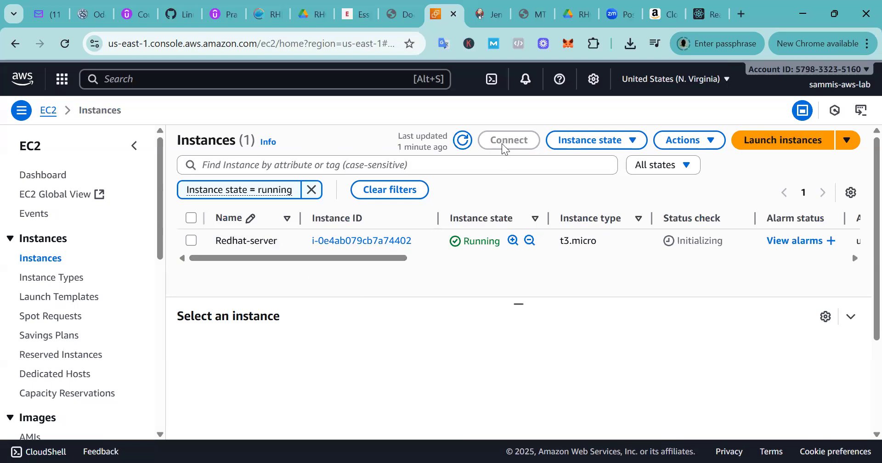
{"action": "left_click", "coordinate": [465, 139]}
{"action": "left_click_drag", "start_coordinate": [388, 259], "coordinate": [312, 272]}
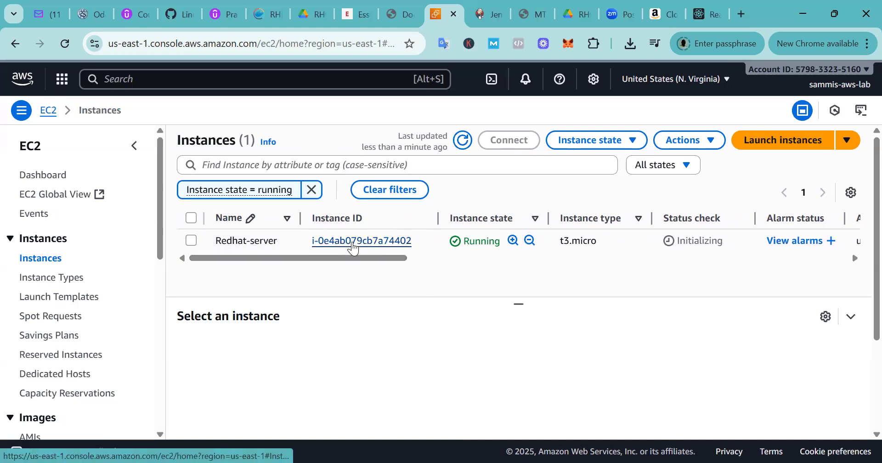
{"action": "left_click_drag", "start_coordinate": [371, 257], "coordinate": [441, 260]}
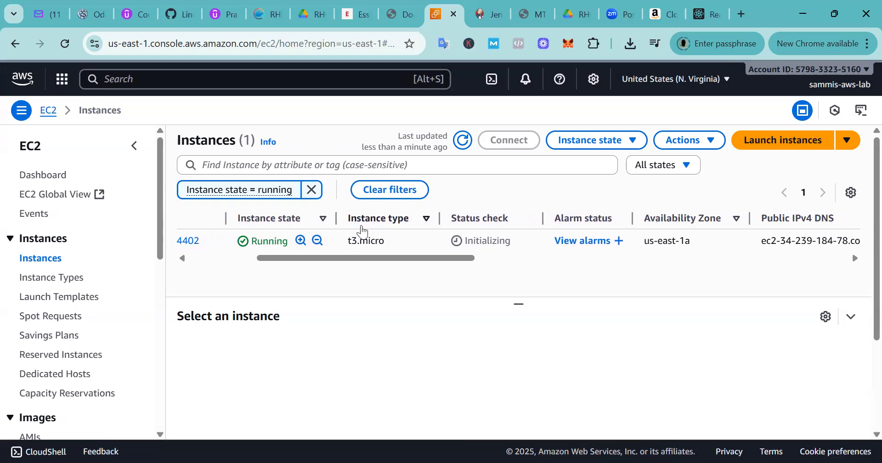
{"action": "left_click_drag", "start_coordinate": [395, 259], "coordinate": [472, 256]}
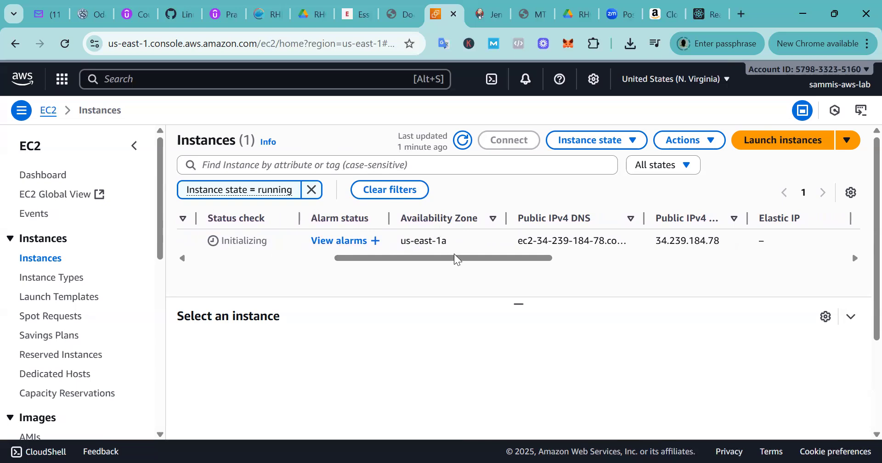
{"action": "left_click_drag", "start_coordinate": [454, 257], "coordinate": [482, 259]}
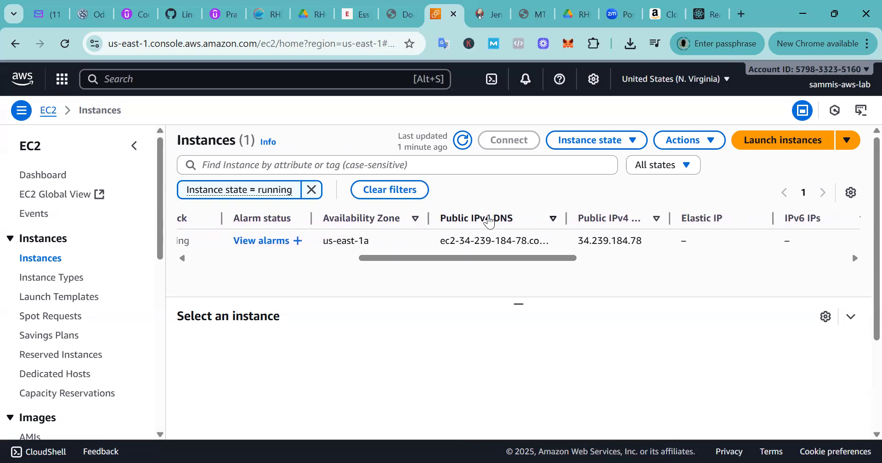
{"action": "left_click_drag", "start_coordinate": [497, 261], "coordinate": [557, 258]}
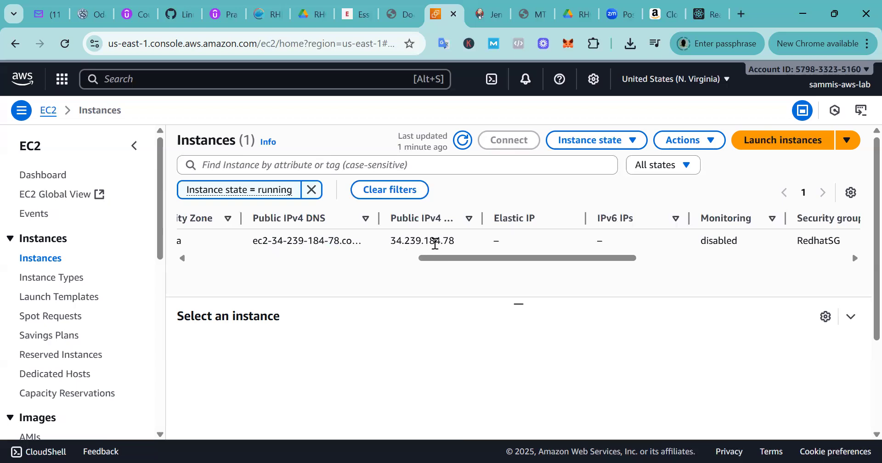
- Select Redhat-server and examine its public IPv4 address, security group, key name, launch time and platform in the instance list
{"action": "left_click_drag", "start_coordinate": [491, 257], "coordinate": [524, 257]}
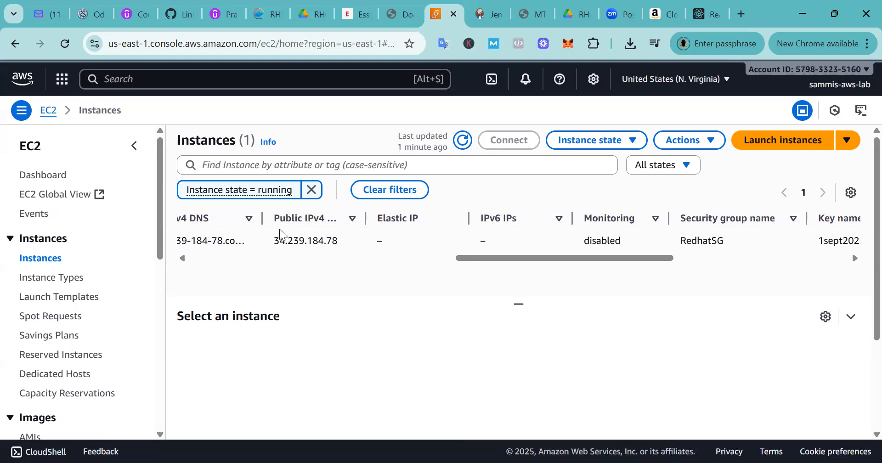
{"action": "left_click_drag", "start_coordinate": [298, 240], "coordinate": [277, 235]}
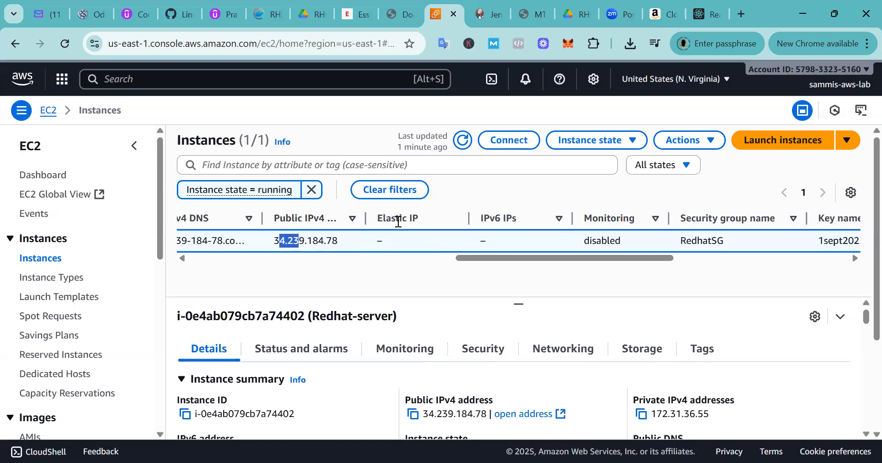
{"action": "left_click_drag", "start_coordinate": [472, 257], "coordinate": [526, 256]}
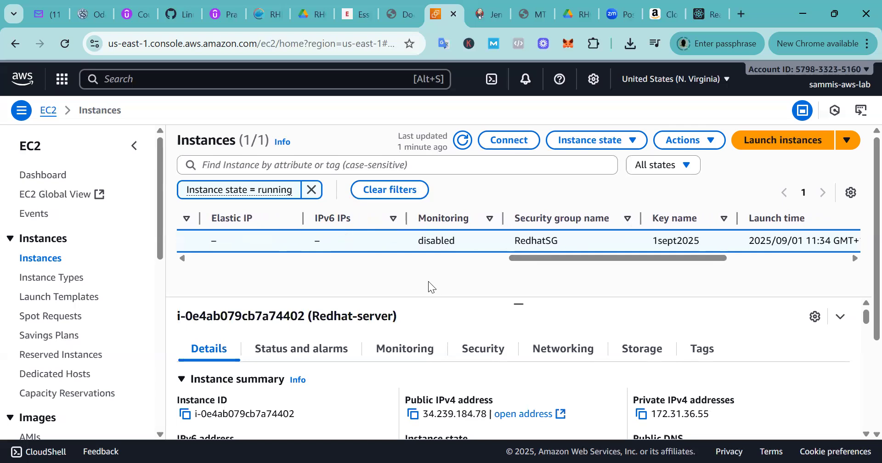
{"action": "left_click_drag", "start_coordinate": [555, 254], "coordinate": [620, 258]}
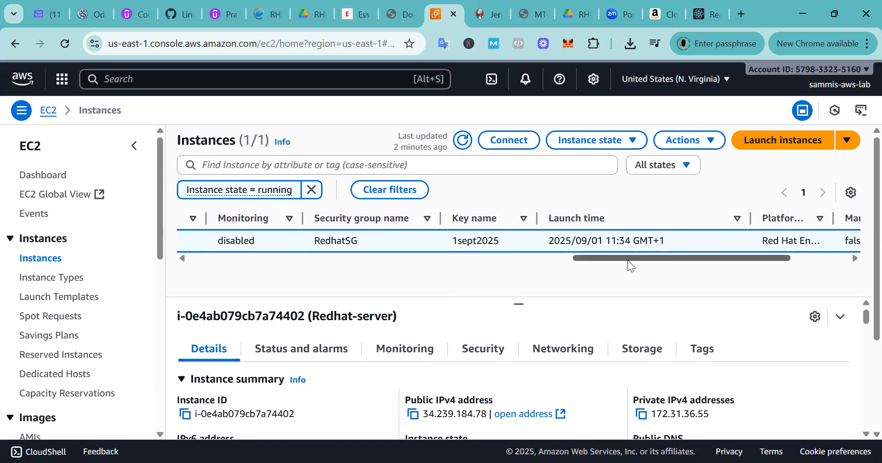
{"action": "left_click_drag", "start_coordinate": [629, 261], "coordinate": [652, 261]}
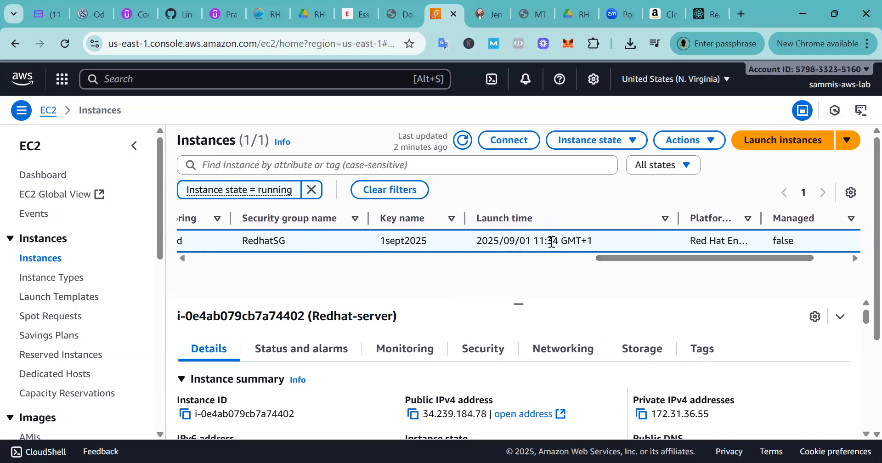
{"action": "left_click_drag", "start_coordinate": [673, 258], "coordinate": [258, 275]}
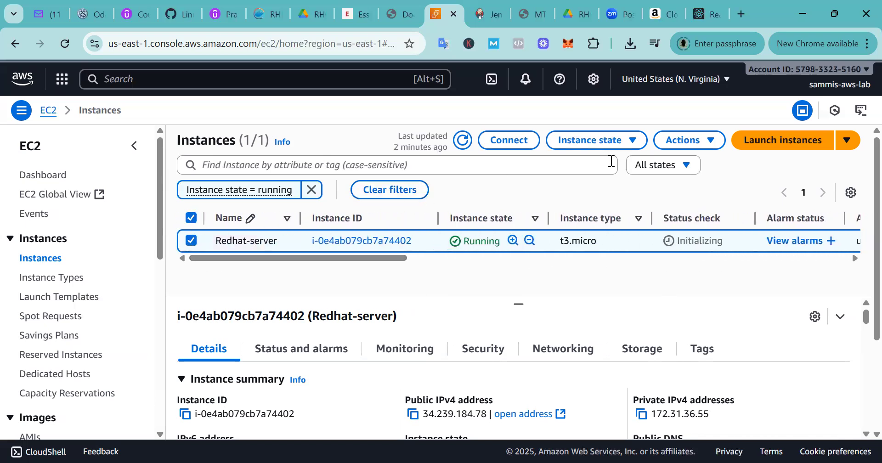
- Refresh the instance list repeatedly to check the progress of Redhat-server's status checks
{"action": "left_click", "coordinate": [463, 139]}
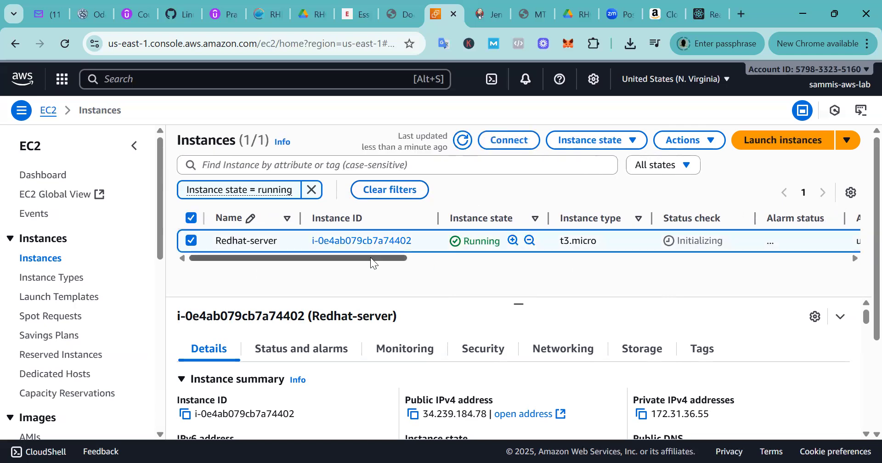
{"action": "left_click_drag", "start_coordinate": [375, 262], "coordinate": [235, 295]}
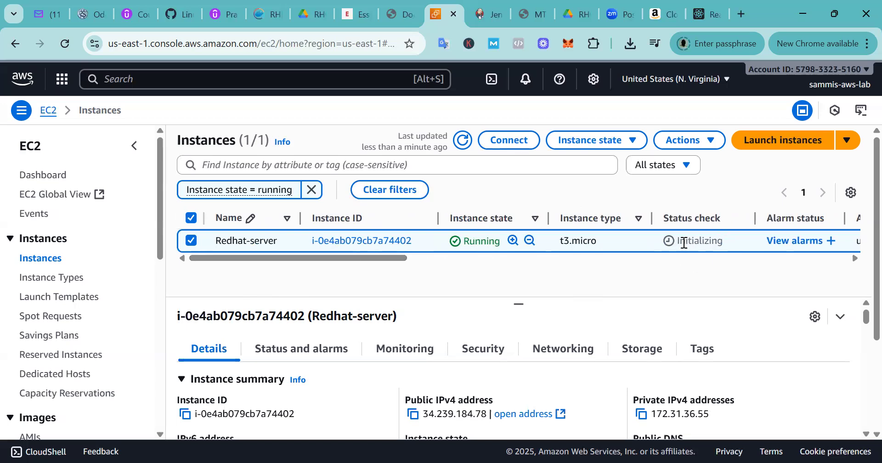
{"action": "left_click", "coordinate": [463, 145]}
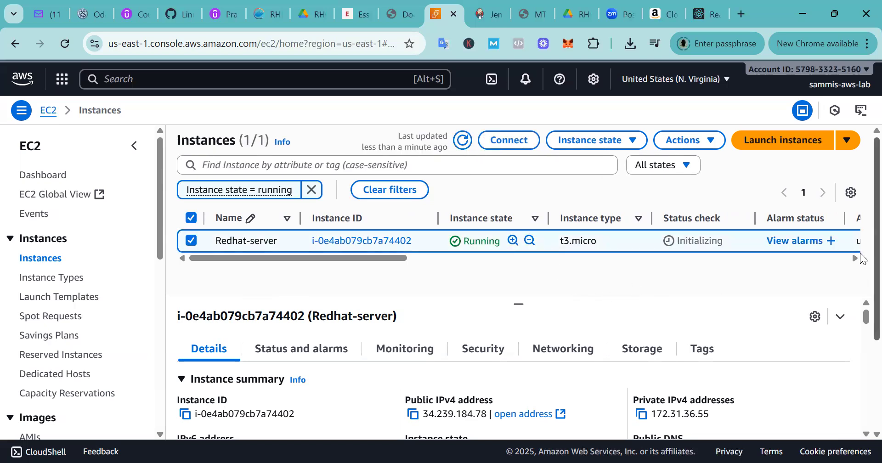
{"action": "left_click_drag", "start_coordinate": [862, 312], "coordinate": [860, 284]}
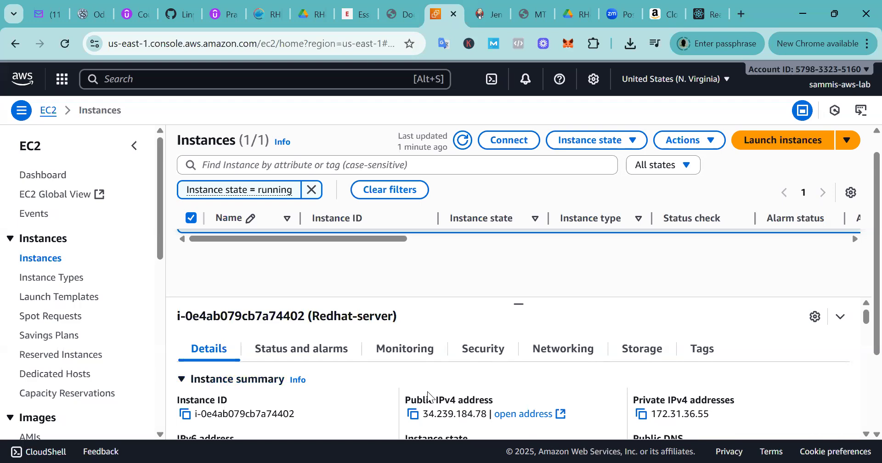
{"action": "left_click", "coordinate": [462, 141]}
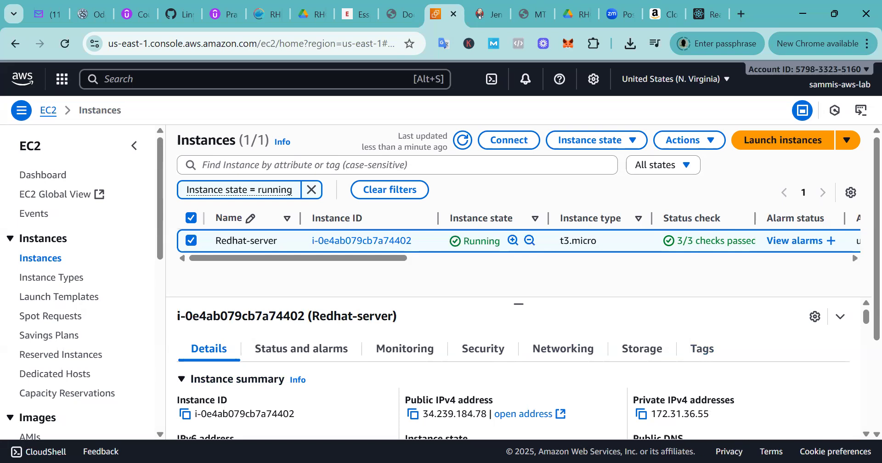
{"action": "left_click", "coordinate": [621, 450]}
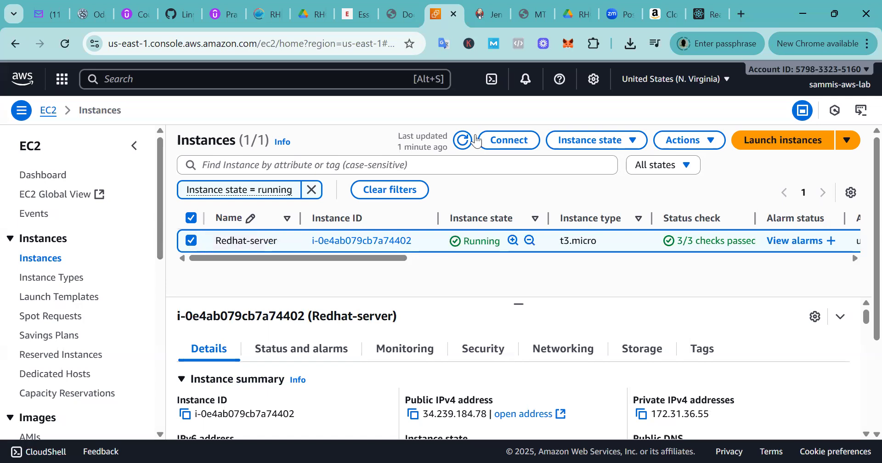
- Open the connection page for Redhat-server and show the EC2 Instance Connect options
{"action": "left_click", "coordinate": [508, 140]}
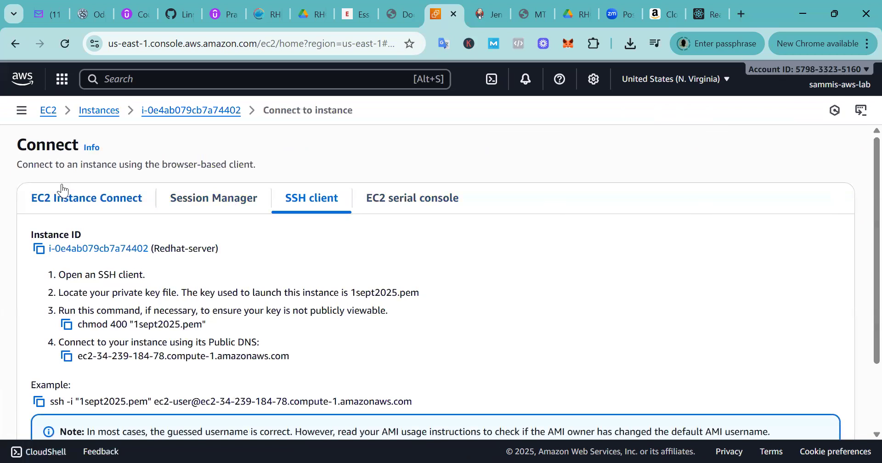
{"action": "left_click", "coordinate": [114, 201]}
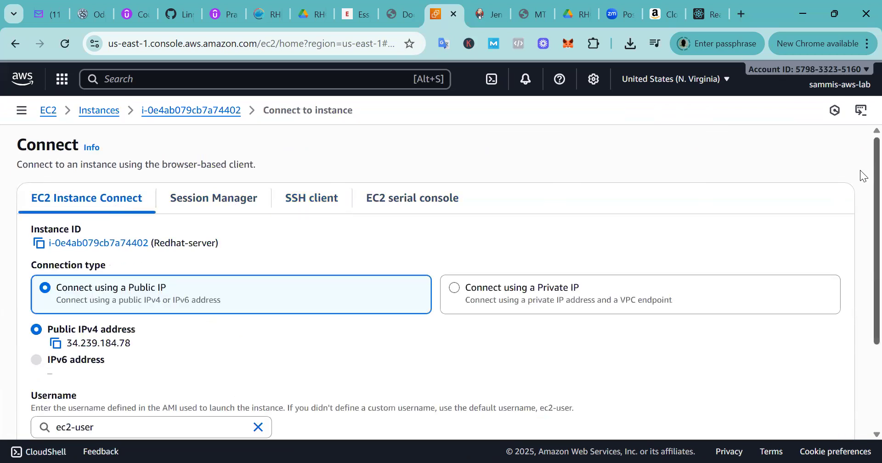
{"action": "scroll", "coordinate": [860, 171], "scroll_direction": "down", "scroll_amount": 3}
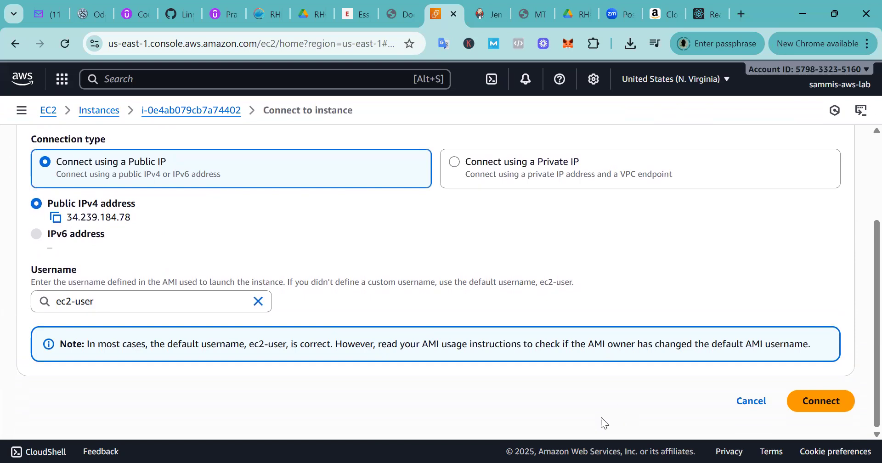
{"action": "key", "text": "alt+Tab"}
- Choose ec2-user as the connection username, select its text, and clear the entry after returning from the other window
{"action": "left_click", "coordinate": [73, 300]}
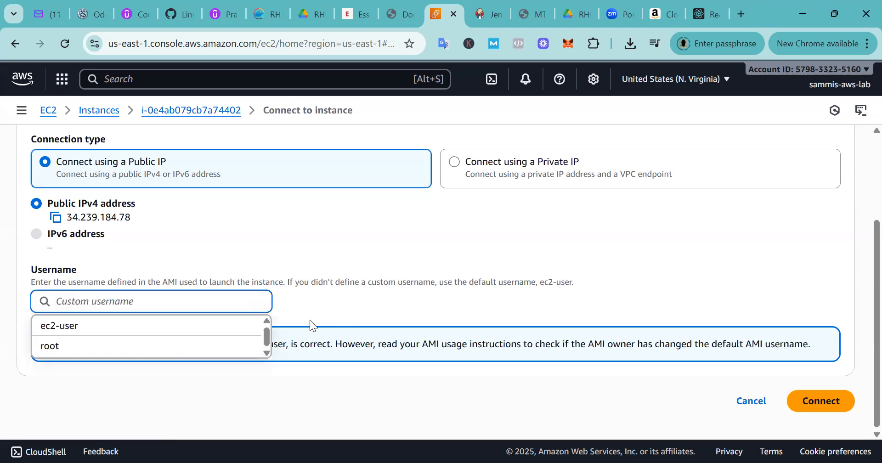
{"action": "left_click", "coordinate": [363, 303]}
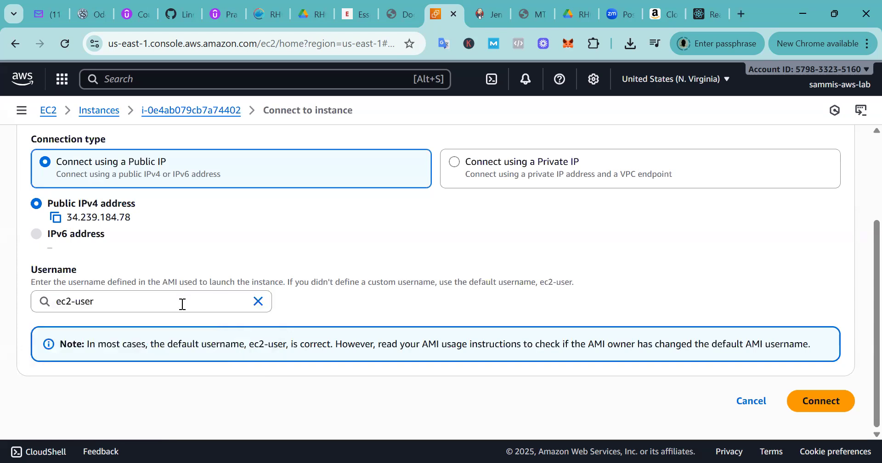
{"action": "left_click", "coordinate": [92, 301]}
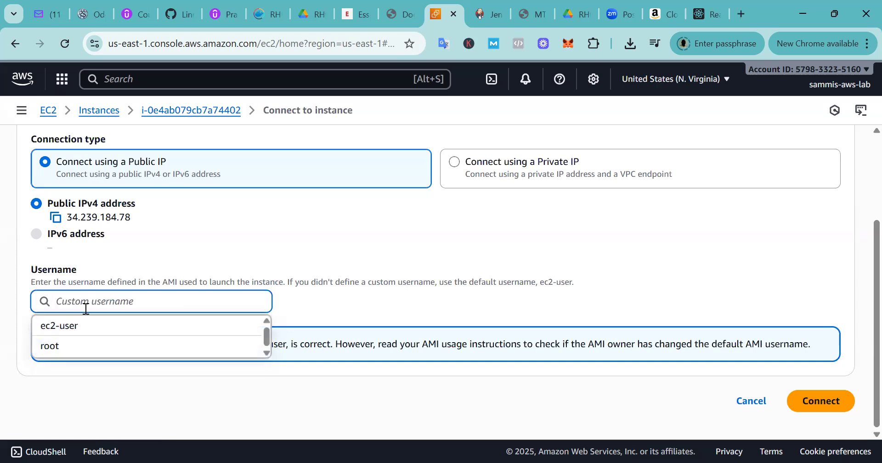
{"action": "left_click", "coordinate": [70, 326]}
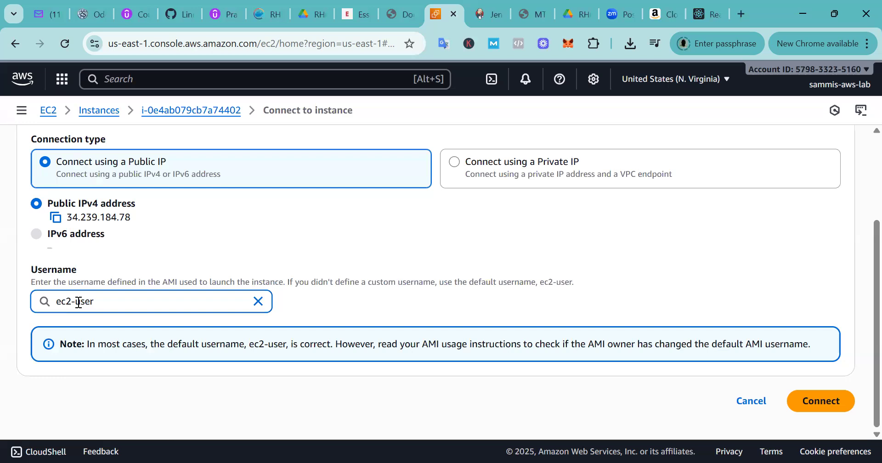
{"action": "double_click", "coordinate": [79, 302]}
{"action": "triple_click", "coordinate": [79, 303]}
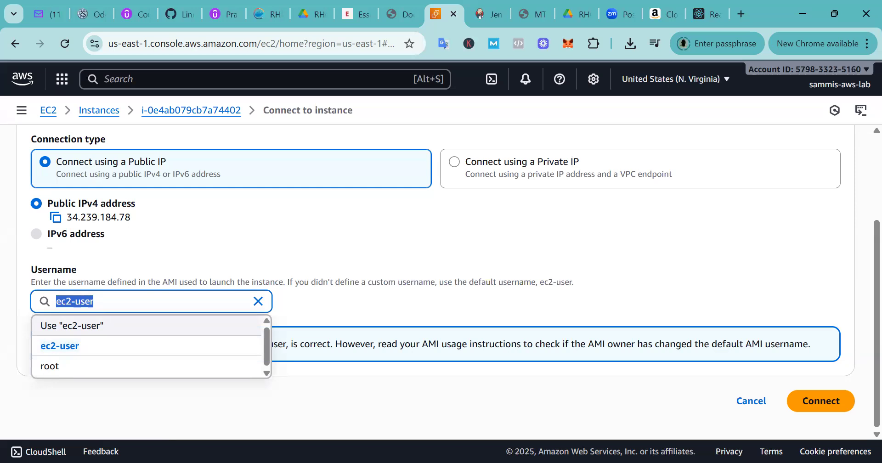
{"action": "key", "text": "alt+Tab"}
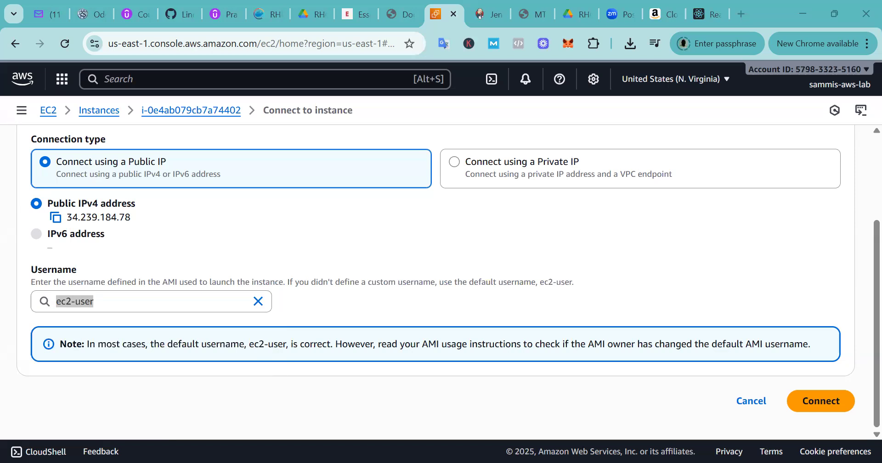
{"action": "key", "text": "BackSpace"}
- Copy Redhat-server's public IPv4 address from the EC2 Instance Connect options and switch to the other window
{"action": "scroll", "coordinate": [860, 300], "scroll_direction": "up", "scroll_amount": 3}
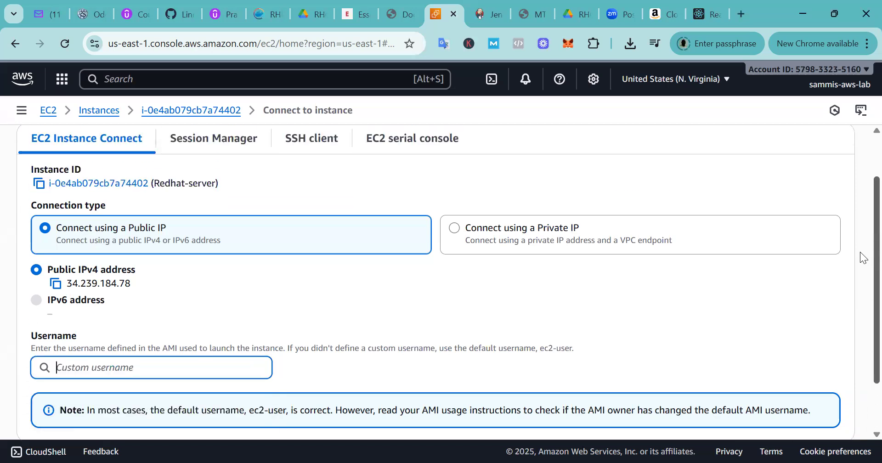
{"action": "scroll", "coordinate": [863, 259], "scroll_direction": "down", "scroll_amount": 1}
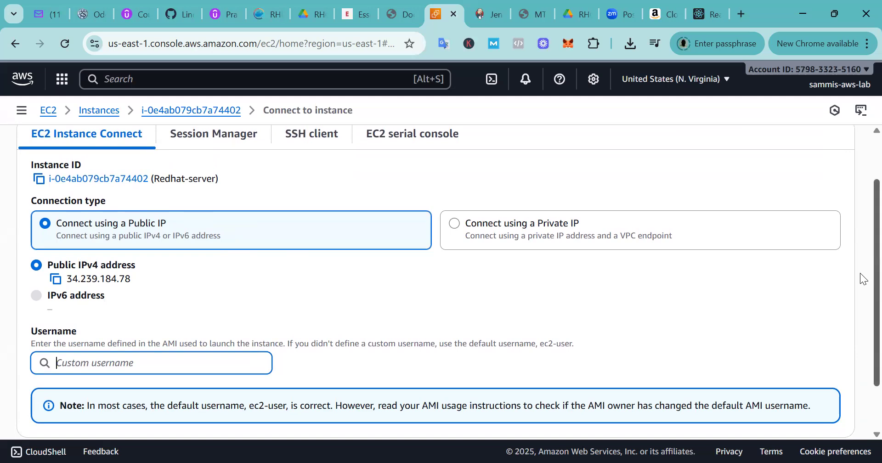
{"action": "scroll", "coordinate": [864, 279], "scroll_direction": "down", "scroll_amount": 2}
{"action": "scroll", "coordinate": [863, 285], "scroll_direction": "up", "scroll_amount": 2}
{"action": "scroll", "coordinate": [863, 274], "scroll_direction": "up", "scroll_amount": 2}
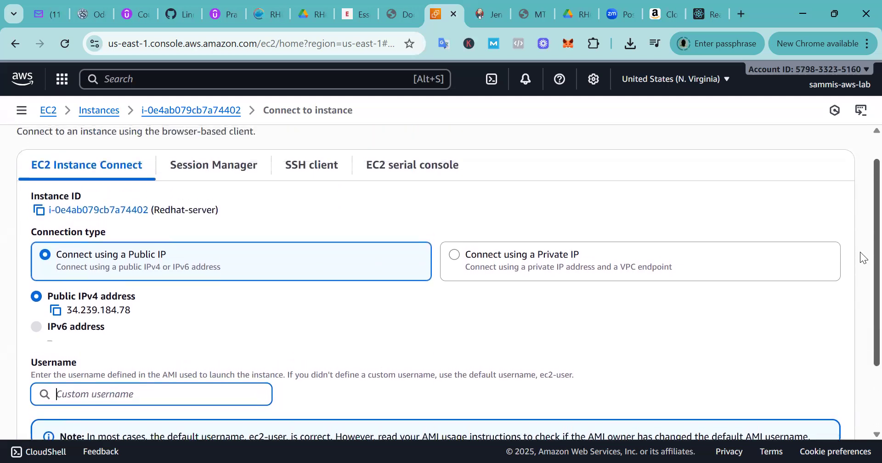
{"action": "scroll", "coordinate": [864, 255], "scroll_direction": "down", "scroll_amount": 1}
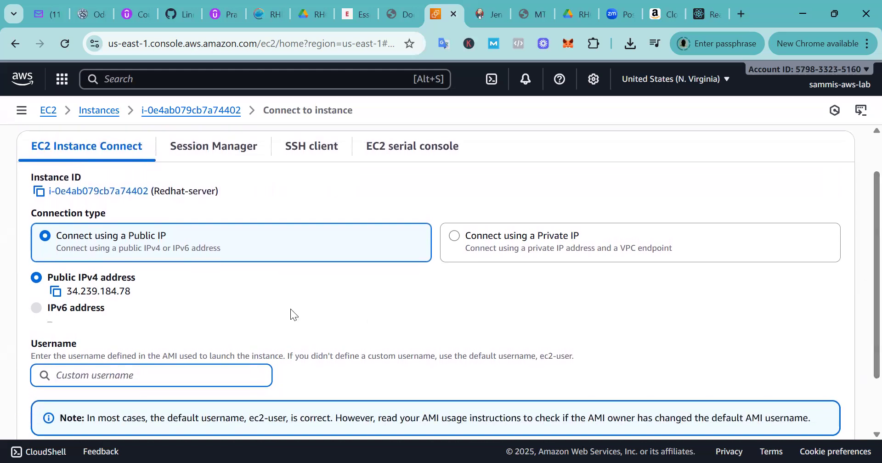
{"action": "left_click", "coordinate": [57, 294]}
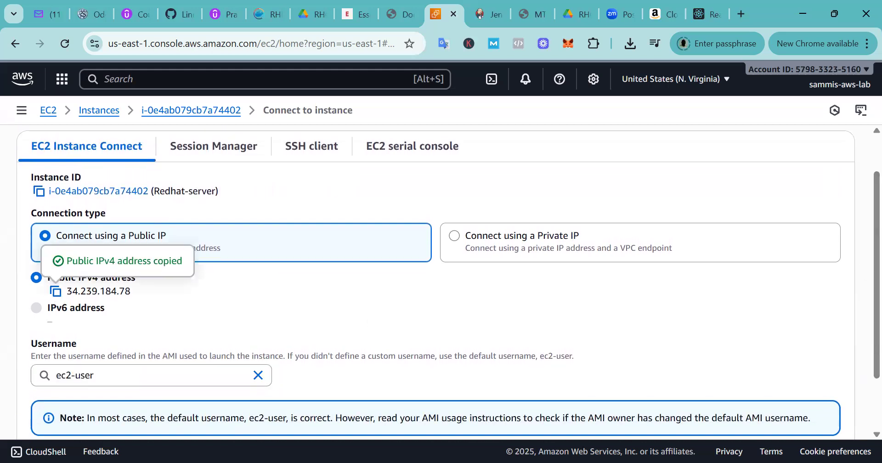
{"action": "key", "text": "alt+Tab"}
- Copy the example SSH command from the SSH client instructions and switch to the other window
{"action": "left_click", "coordinate": [305, 146]}
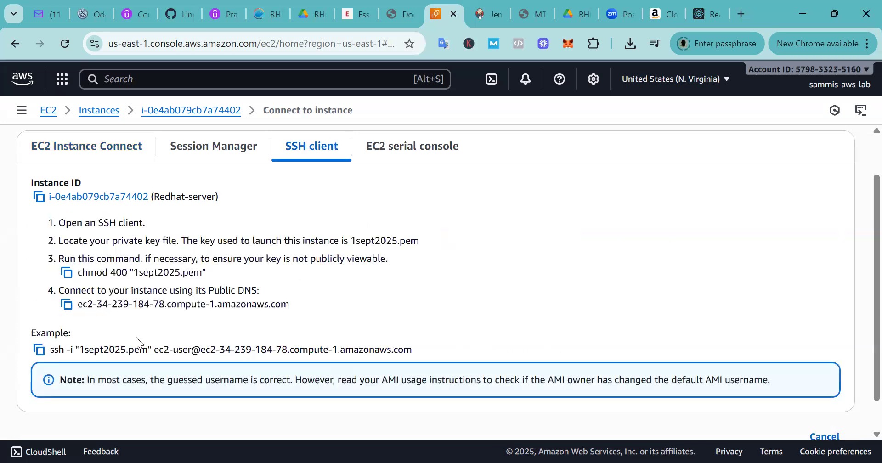
{"action": "left_click", "coordinate": [39, 351]}
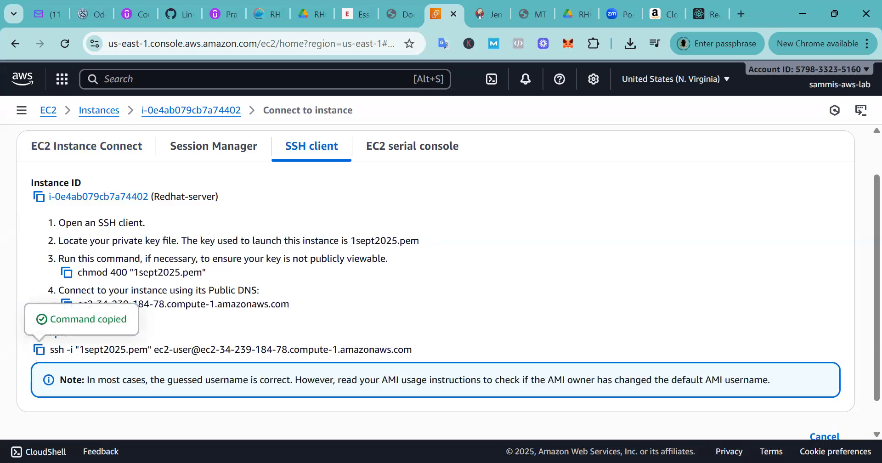
{"action": "key", "text": "alt+Tab"}
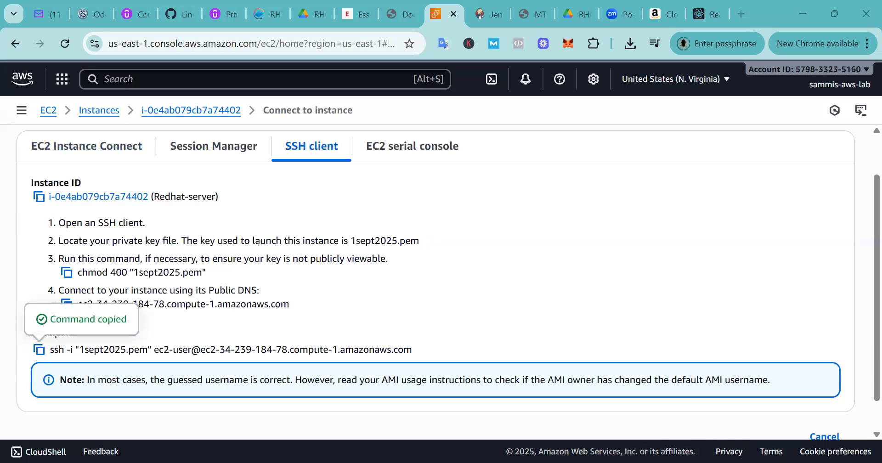